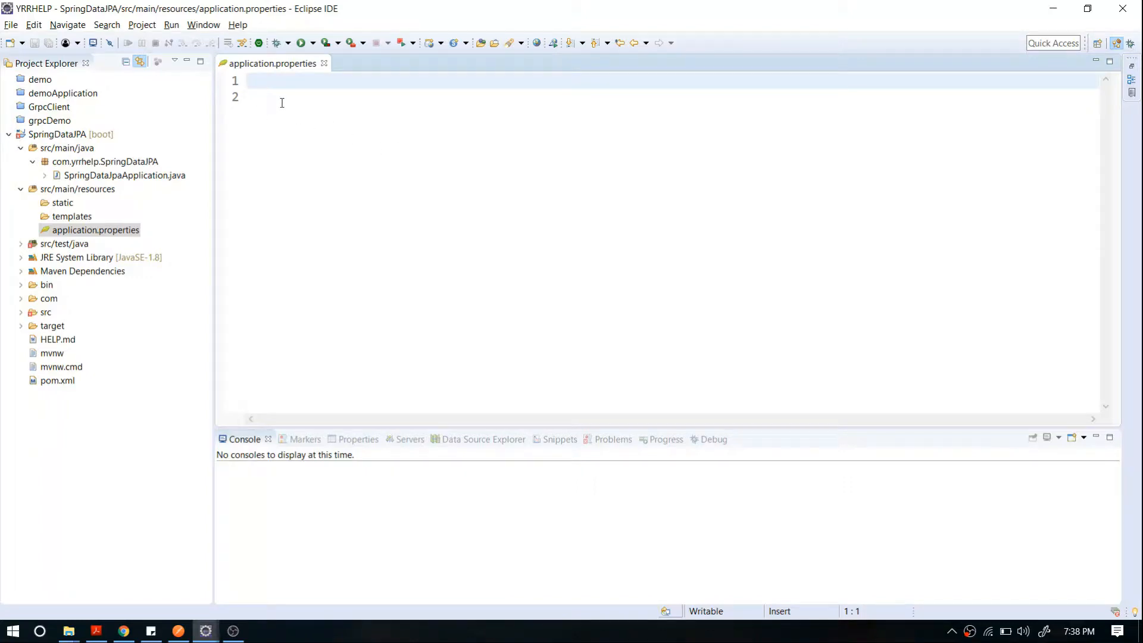
# Paste the H2 file datasource URL and commented-out datasource settings into application.properties and save.
pyautogui.hotkey('ctrl', 'v')
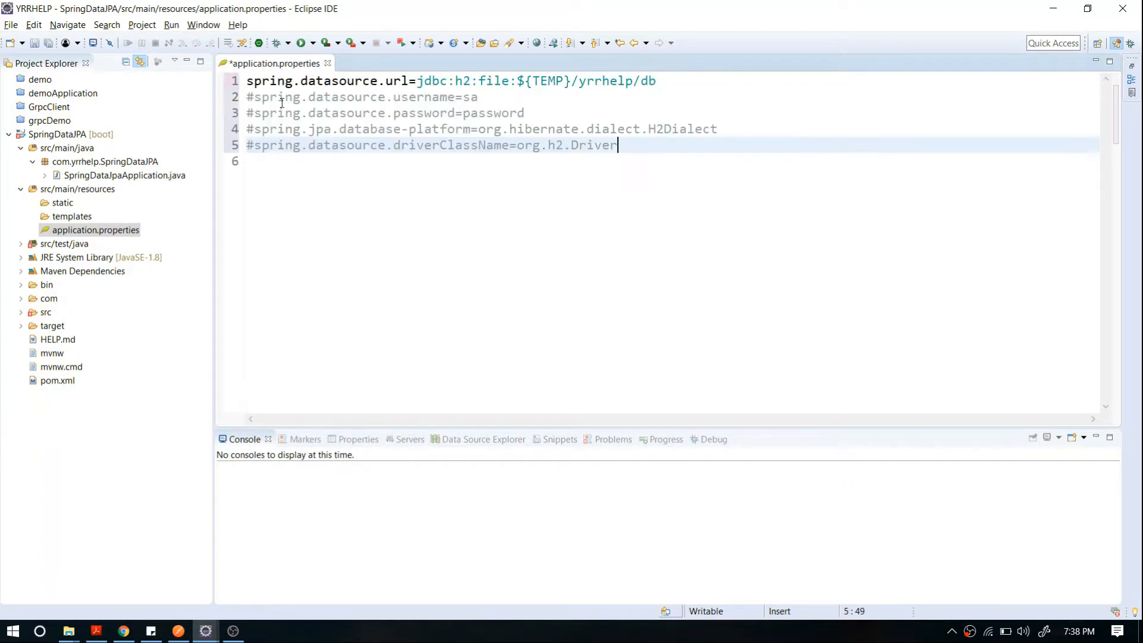
pyautogui.hotkey('ctrl', 's')
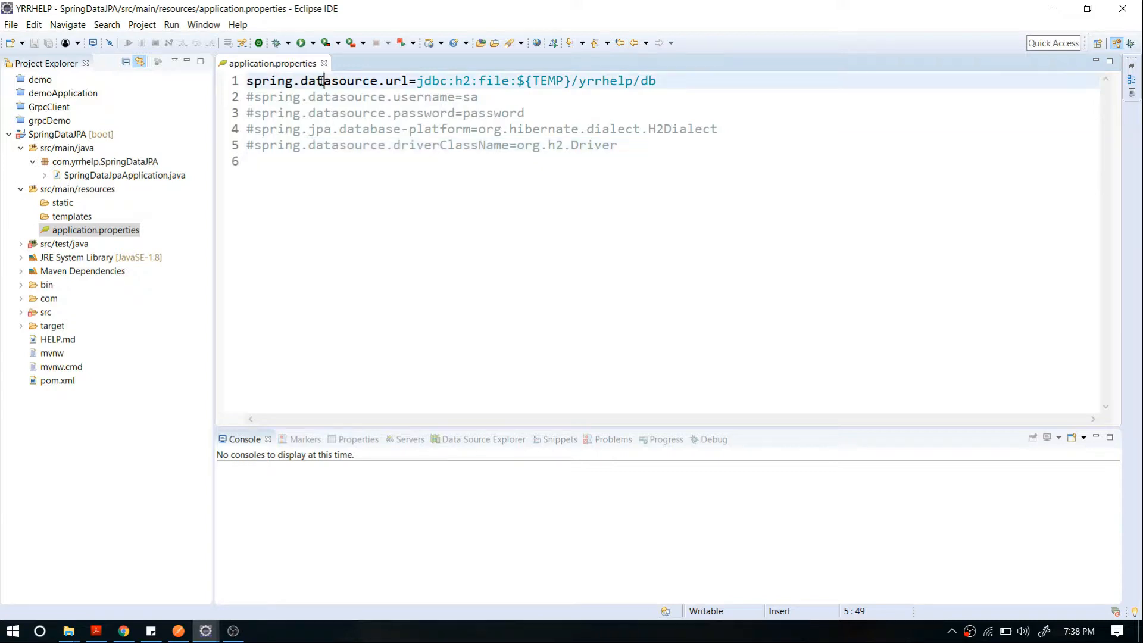
# Review the H2 connection URL on line 1, highlighting the url property and the file keyword.
pyautogui.moveTo(323, 81); pyautogui.dragTo(659, 81)
pyautogui.click(417, 81)
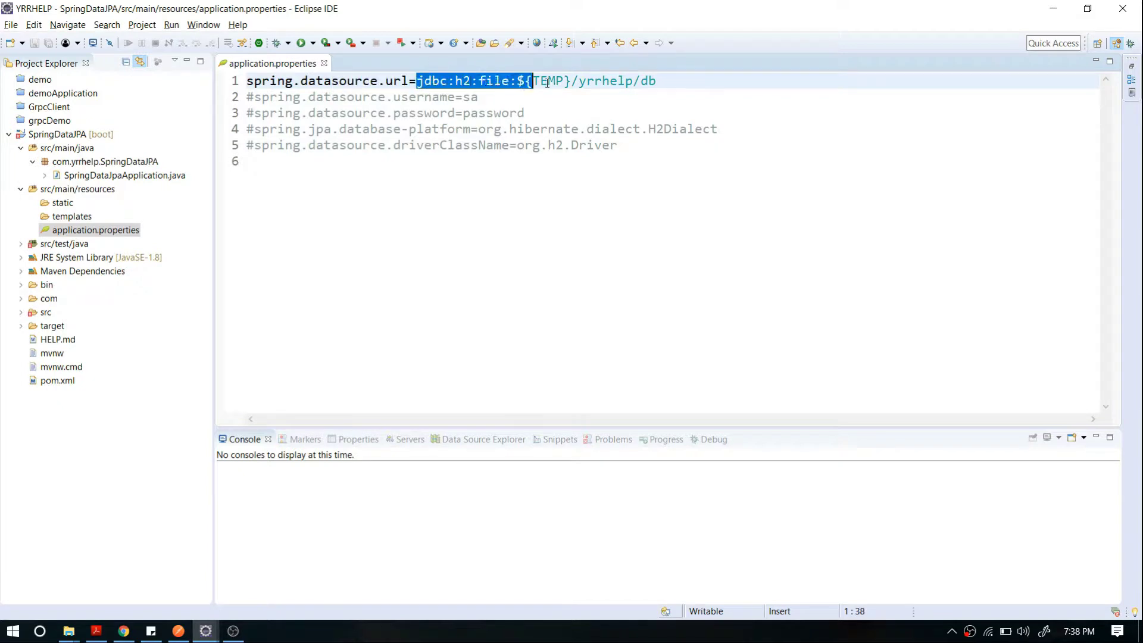
pyautogui.click(669, 81)
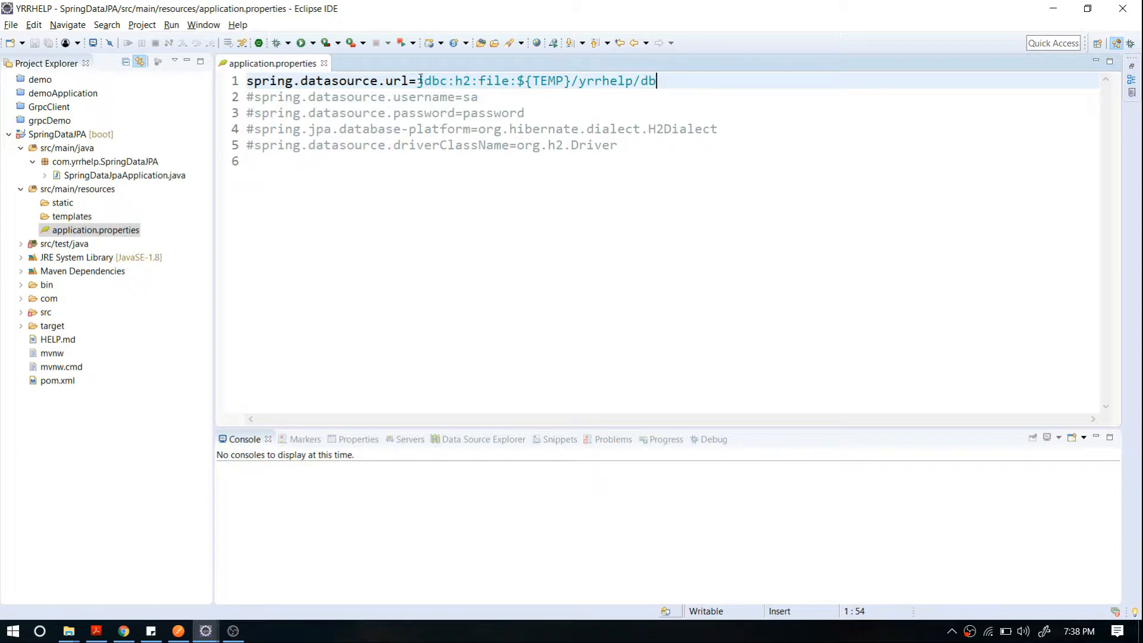
pyautogui.moveTo(417, 81); pyautogui.dragTo(657, 81)
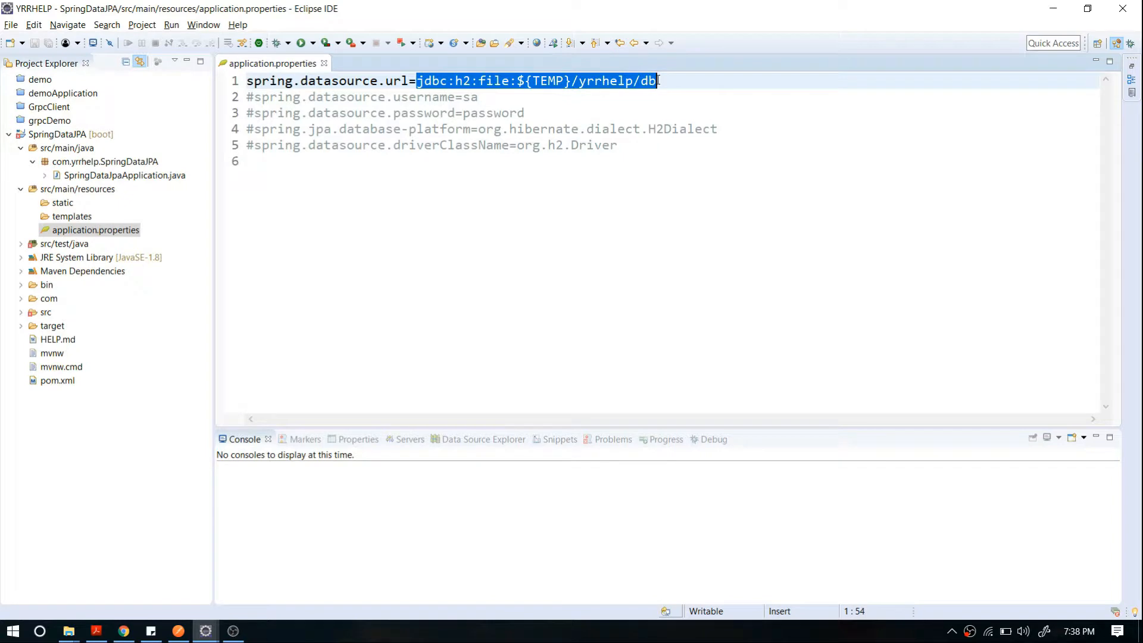
pyautogui.click(478, 97)
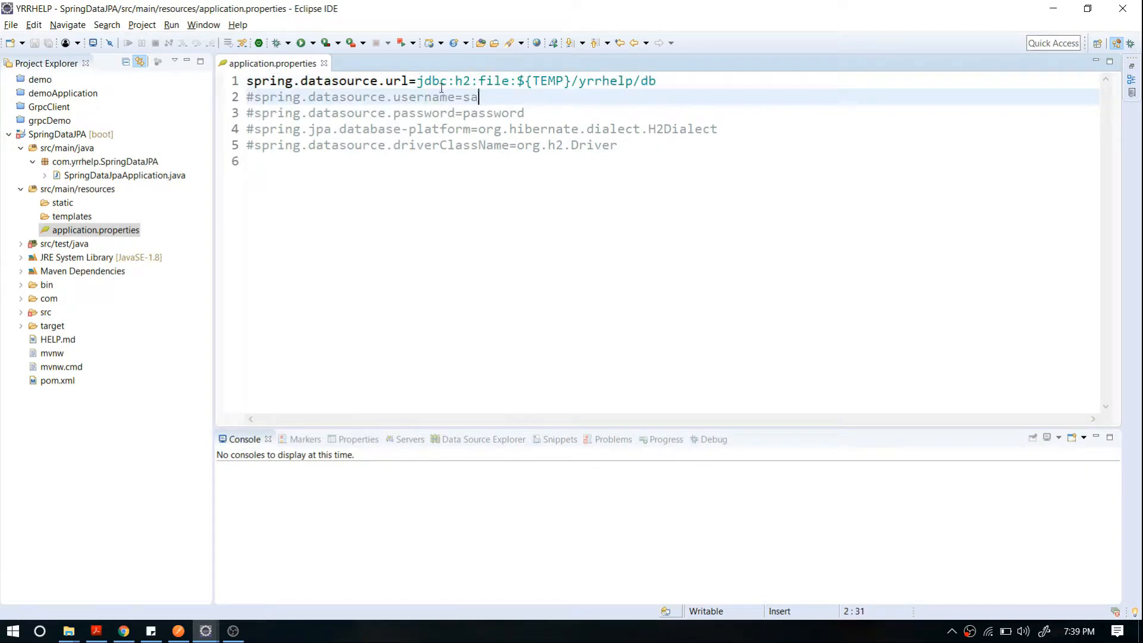
pyautogui.doubleClick(494, 81)
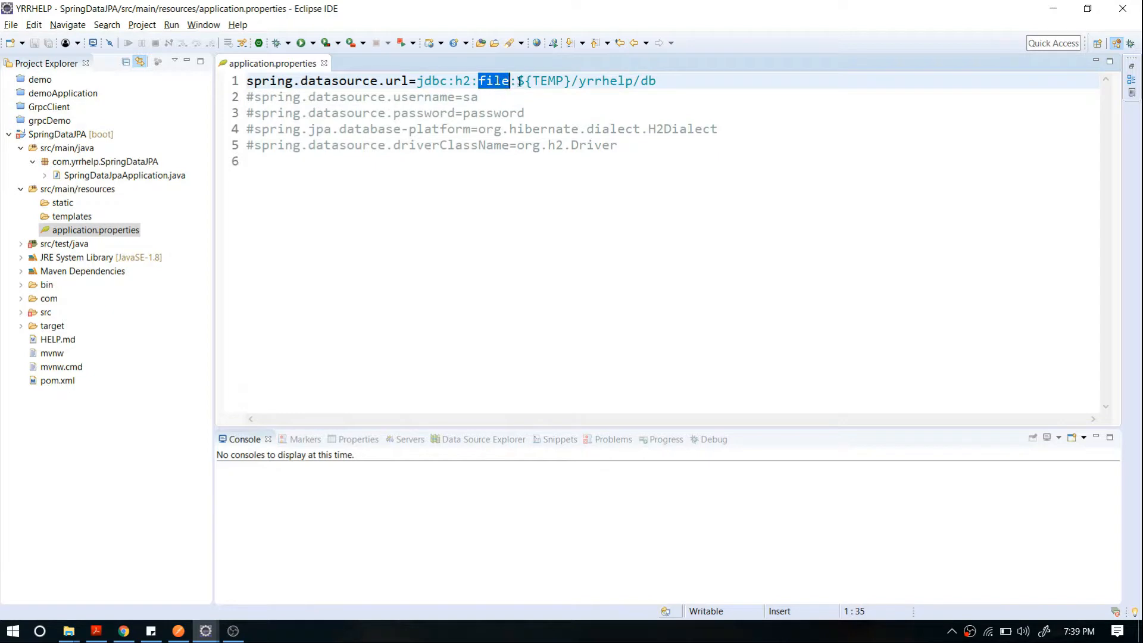
pyautogui.click(668, 79)
# Replace the trailing db database name with springDemo, save, and walk through TEMP, yrrhelp and springDemo in the path.
pyautogui.press('BackSpace')
pyautogui.press('BackSpace')
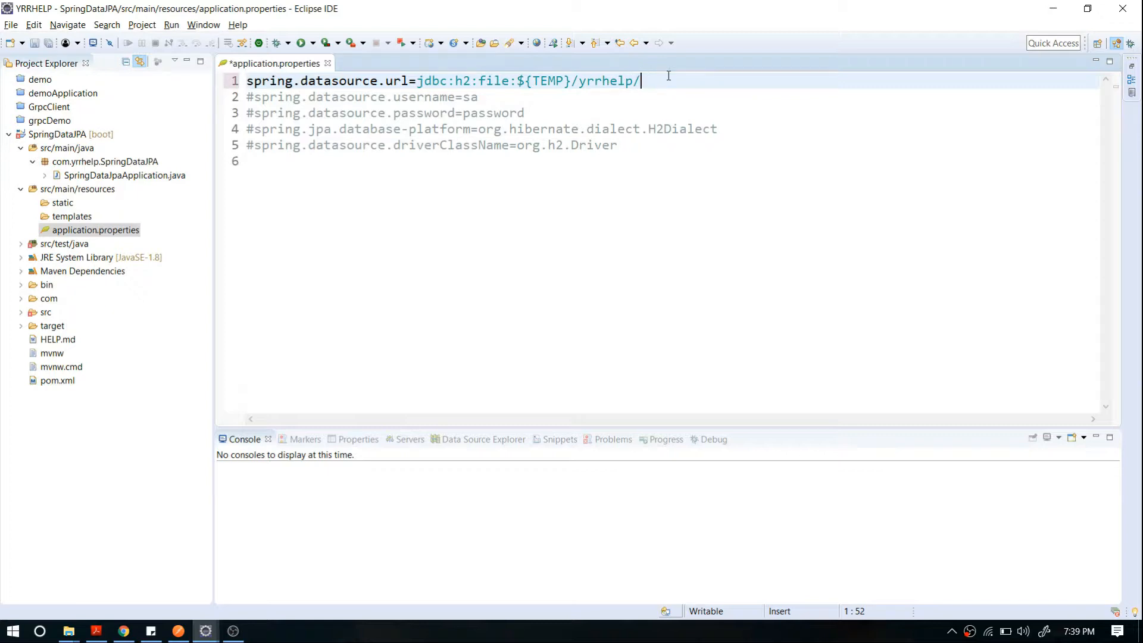
pyautogui.write('ysprin')
pyautogui.write('gDemo')
pyautogui.hotkey('ctrl', 's')
pyautogui.press('Down')
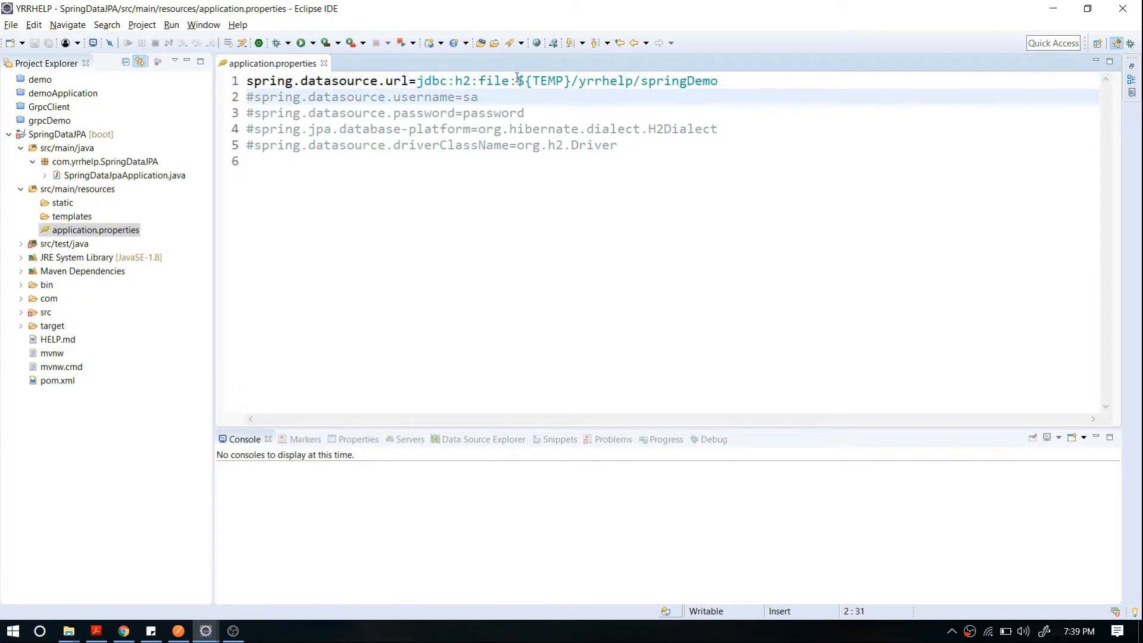
pyautogui.click(520, 80)
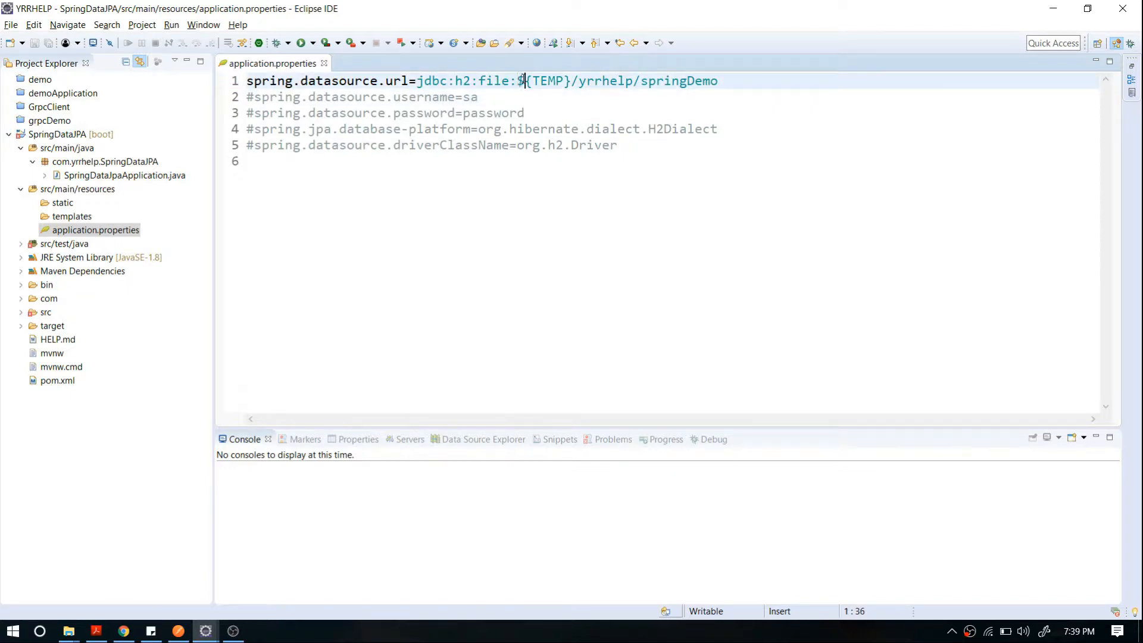
pyautogui.doubleClick(547, 81)
pyautogui.doubleClick(604, 80)
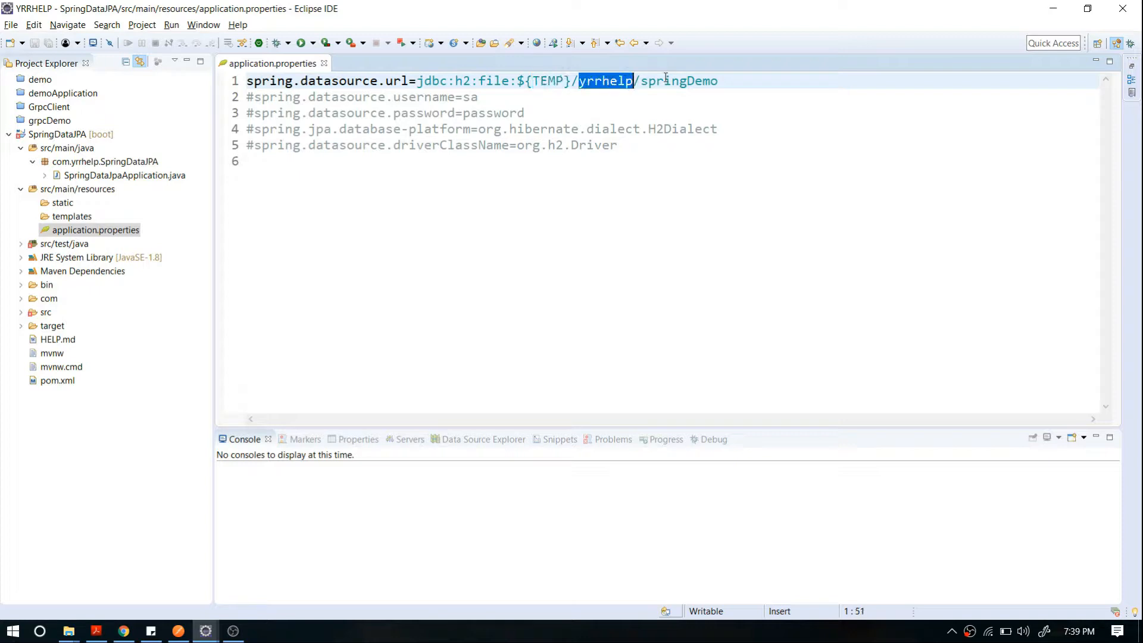
pyautogui.doubleClick(672, 81)
pyautogui.click(730, 85)
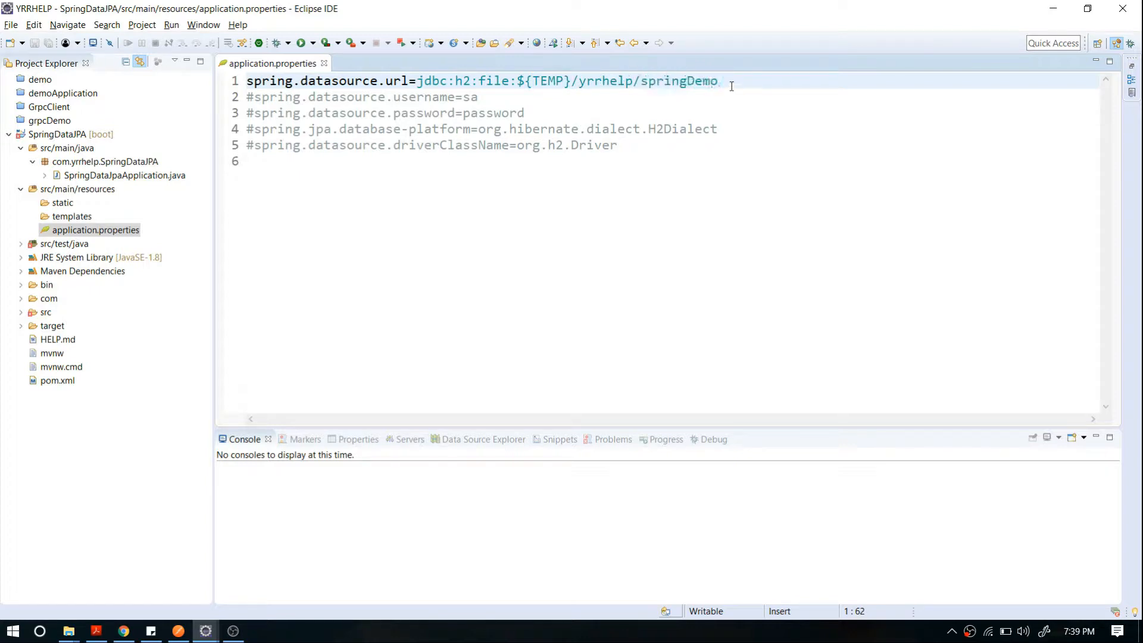
# Review the commented-out username, password, H2Dialect platform and driver class lines.
pyautogui.click(431, 97)
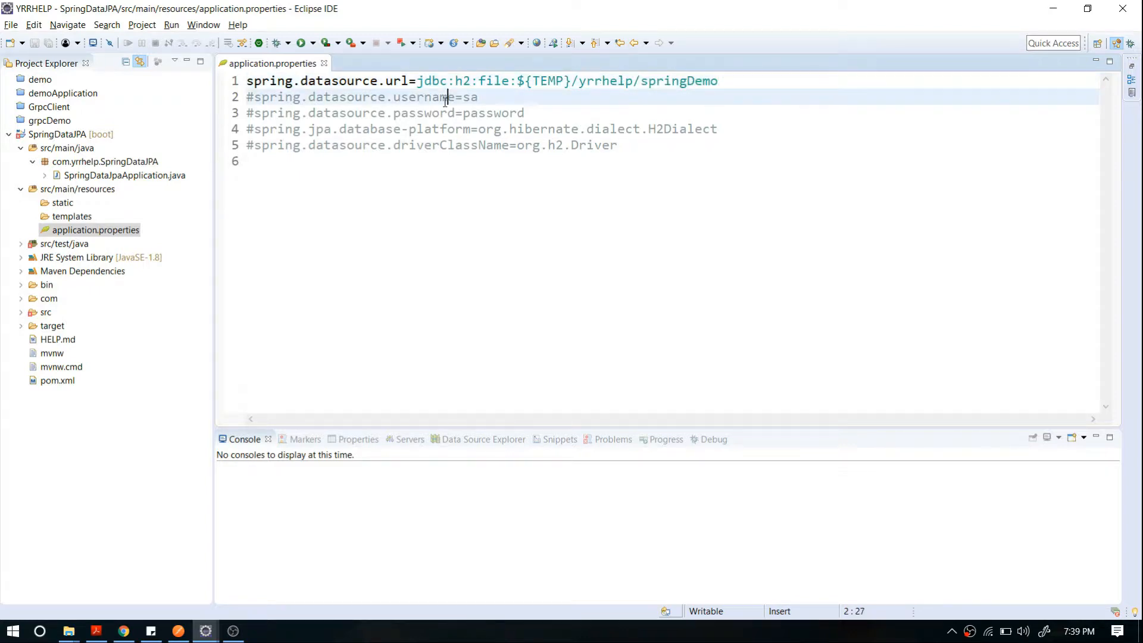
pyautogui.doubleClick(424, 96)
pyautogui.click(434, 113)
pyautogui.doubleClick(424, 113)
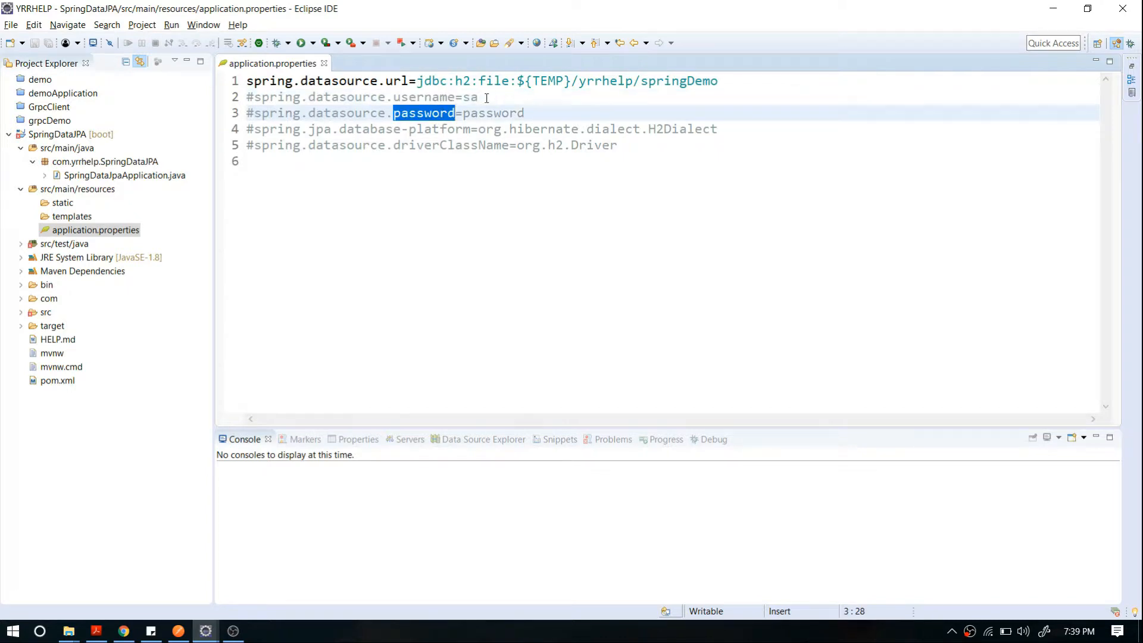
pyautogui.click(536, 113)
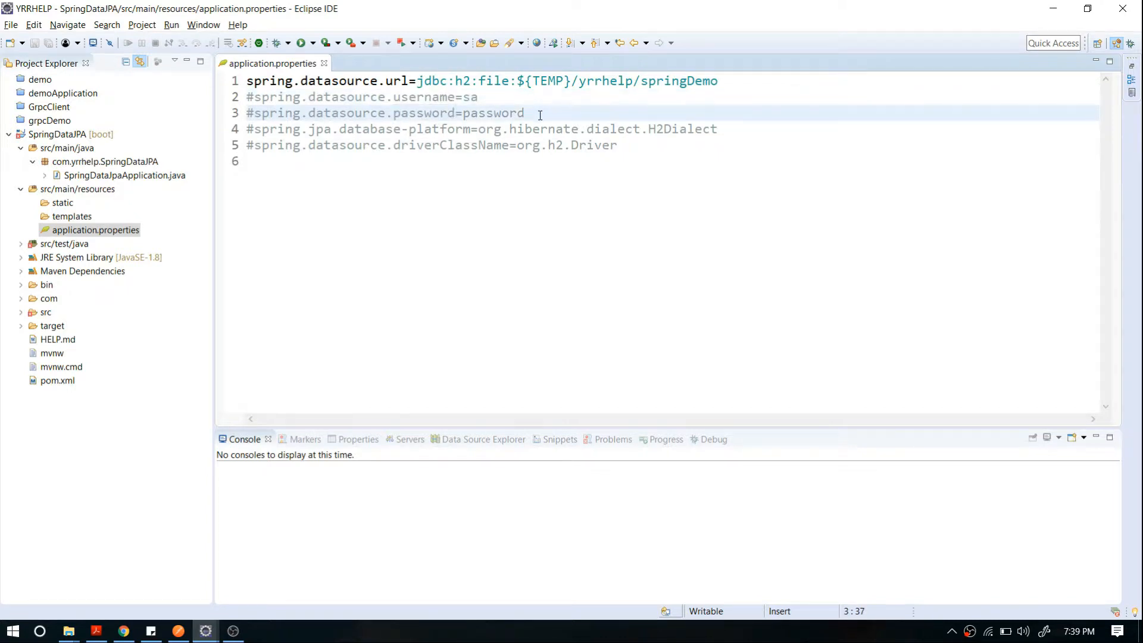
pyautogui.click(732, 129)
pyautogui.moveTo(733, 130); pyautogui.dragTo(571, 129)
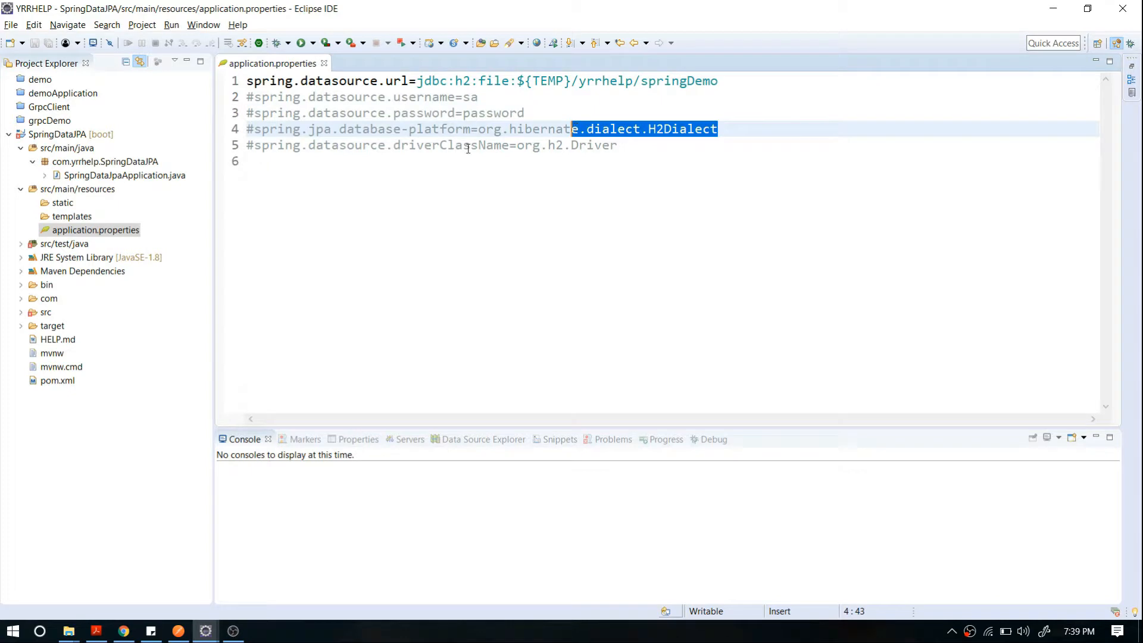
pyautogui.click(466, 145)
pyautogui.doubleClick(467, 146)
pyautogui.click(625, 141)
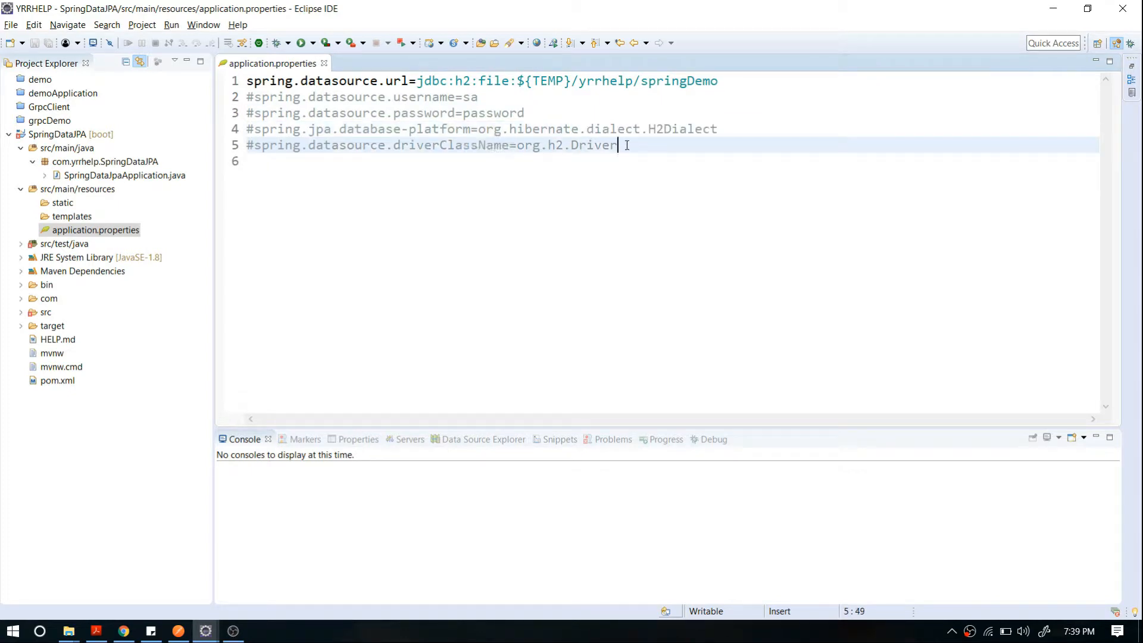
pyautogui.click(626, 161)
pyautogui.moveTo(619, 145); pyautogui.dragTo(236, 98)
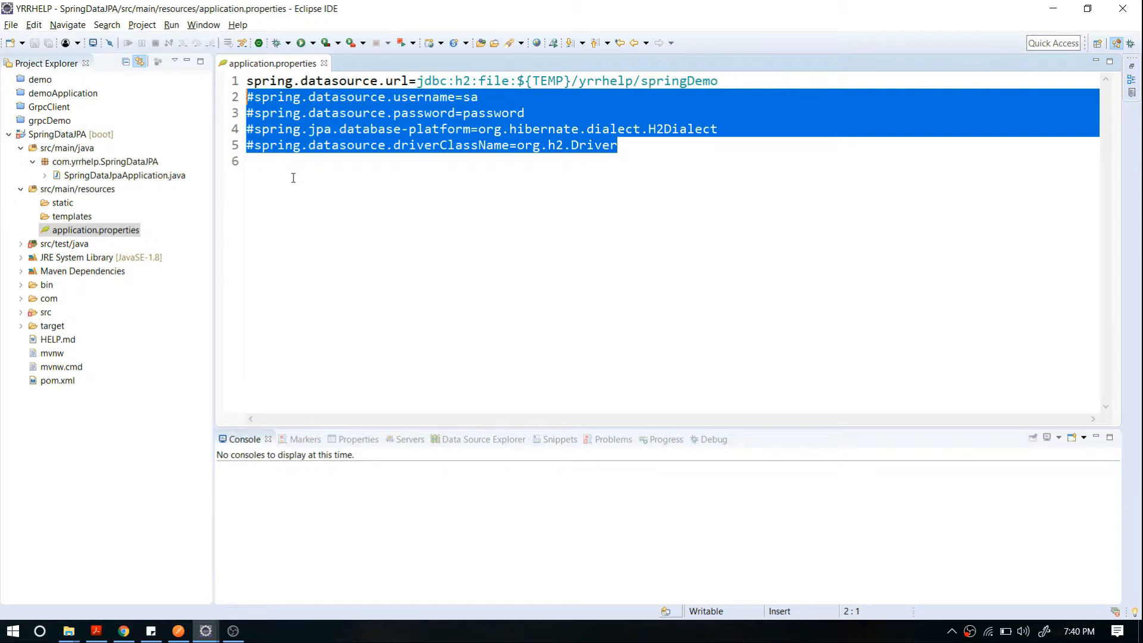
pyautogui.click(293, 177)
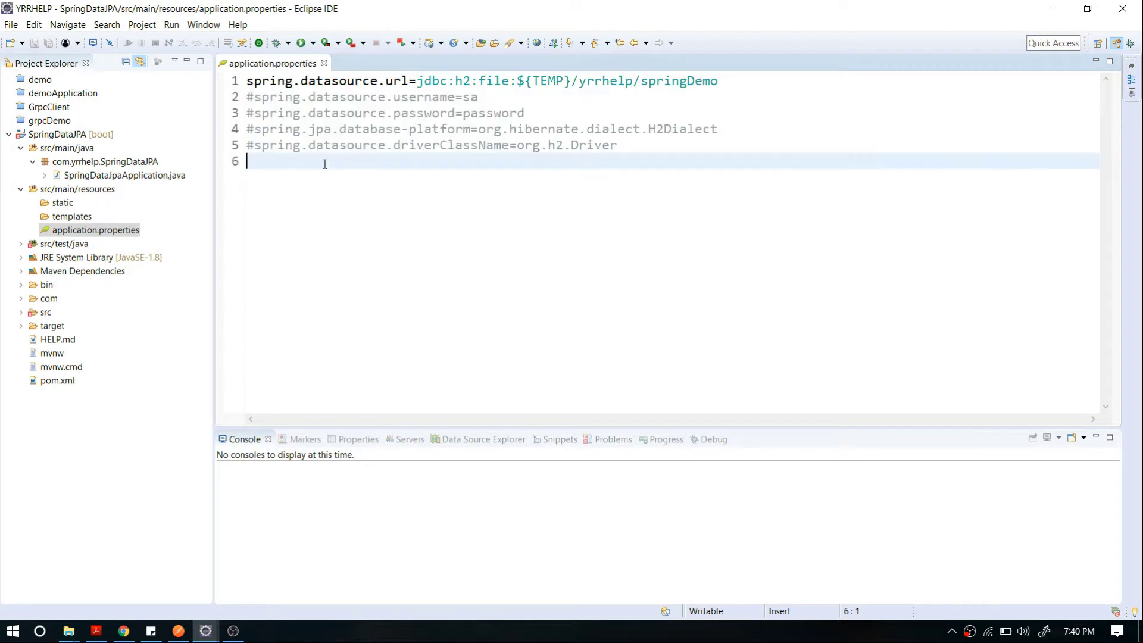
# Delete the password value leaving it empty, save, and briefly uncomment then restore the username line.
pyautogui.moveTo(471, 96); pyautogui.dragTo(465, 97)
pyautogui.click(489, 113)
pyautogui.doubleClick(489, 113)
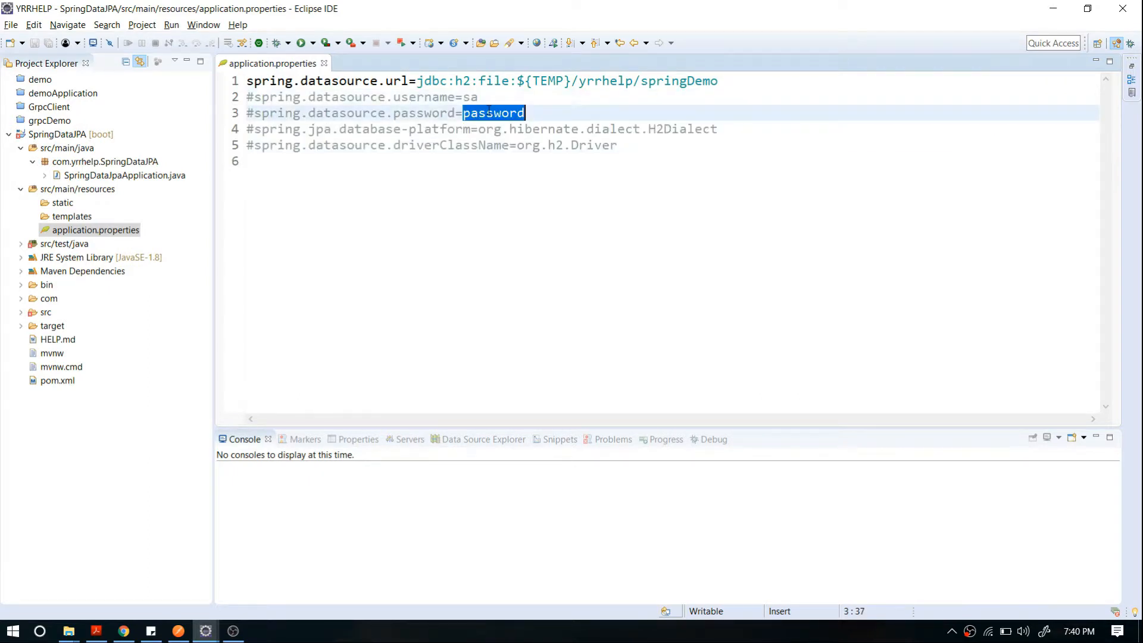
pyautogui.press('BackSpace')
pyautogui.hotkey('ctrl', 's')
pyautogui.click(255, 96)
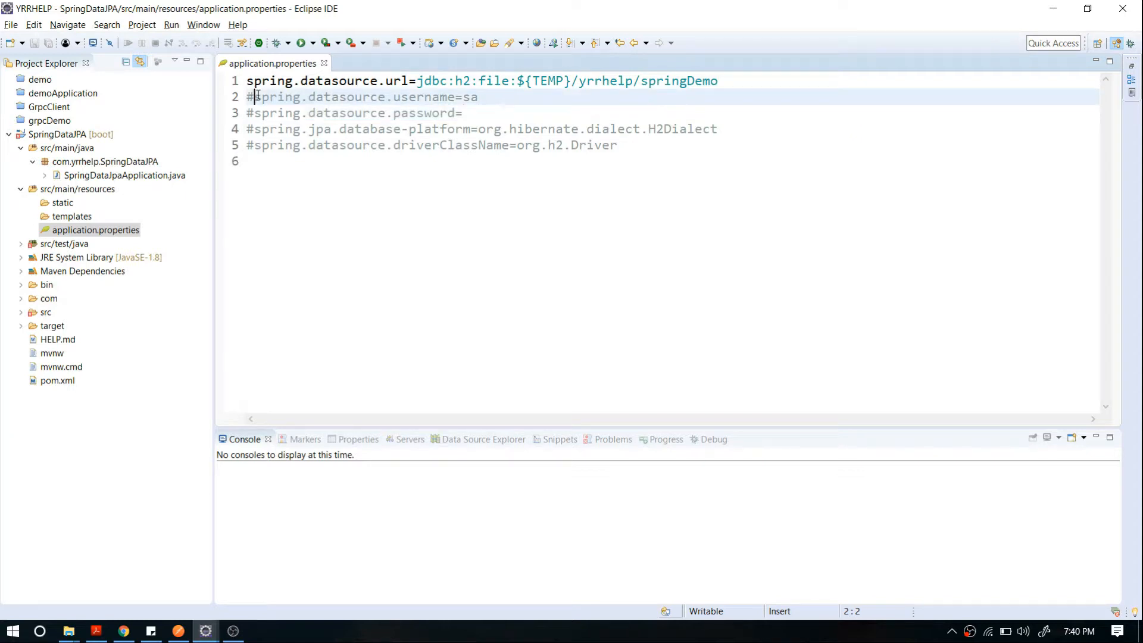
pyautogui.press('BackSpace')
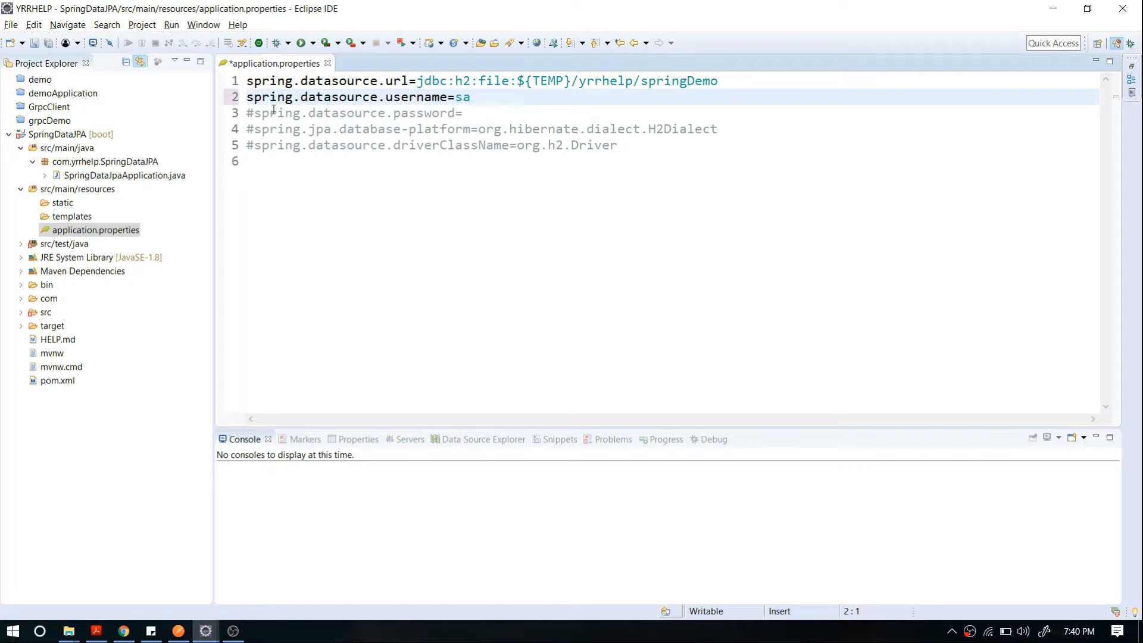
pyautogui.hotkey('ctrl', 'z')
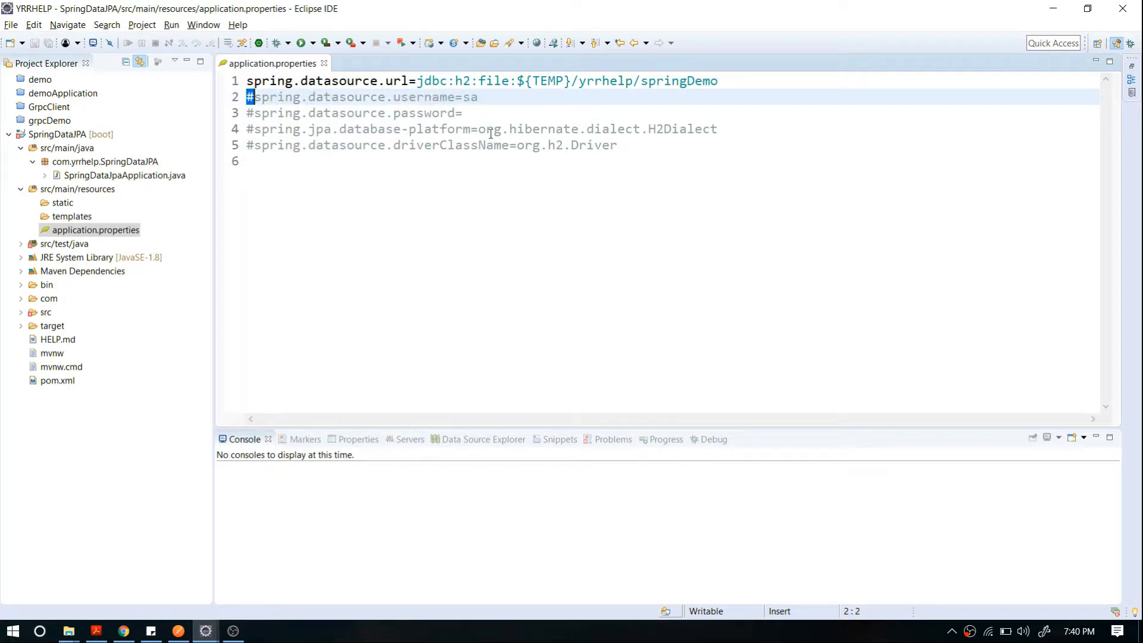
pyautogui.click(490, 130)
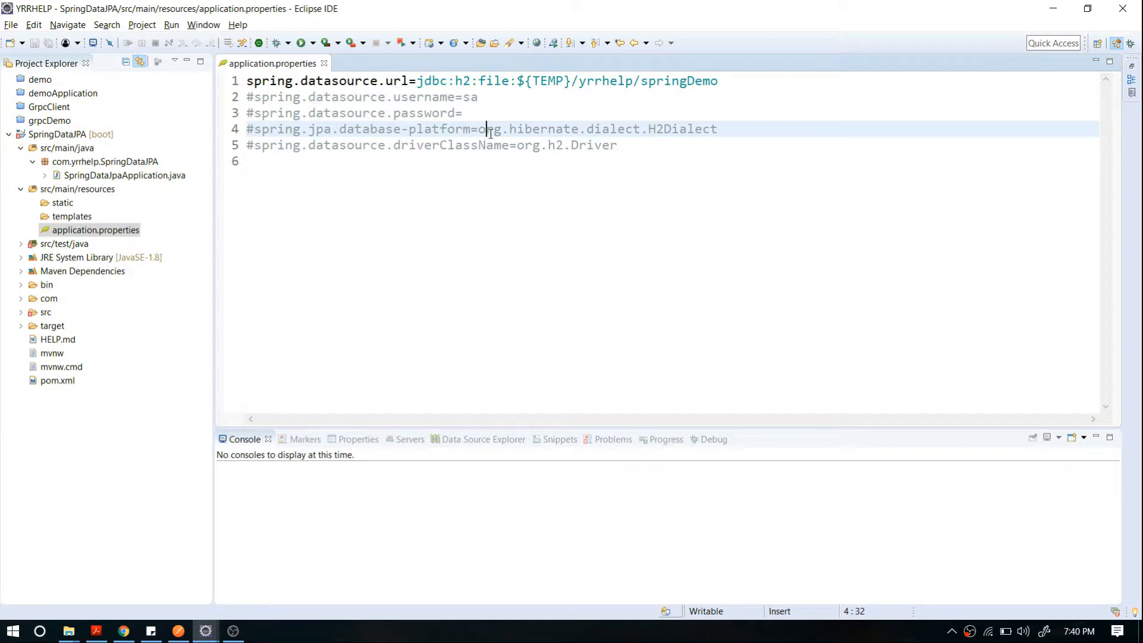
pyautogui.click(622, 145)
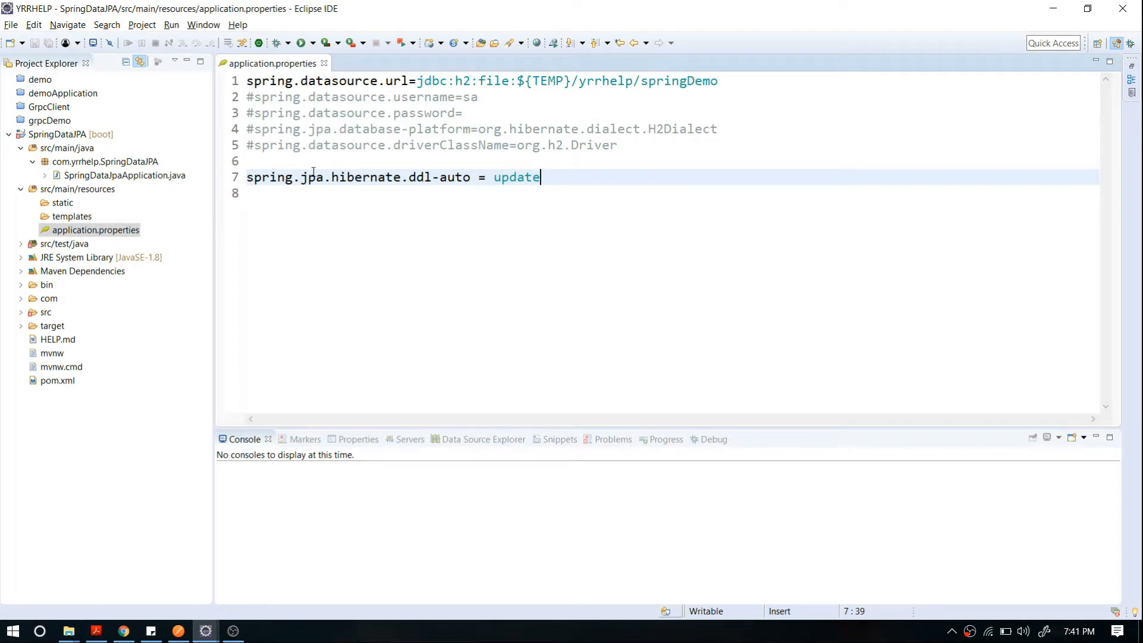
pyautogui.moveTo(332, 177); pyautogui.dragTo(471, 183)
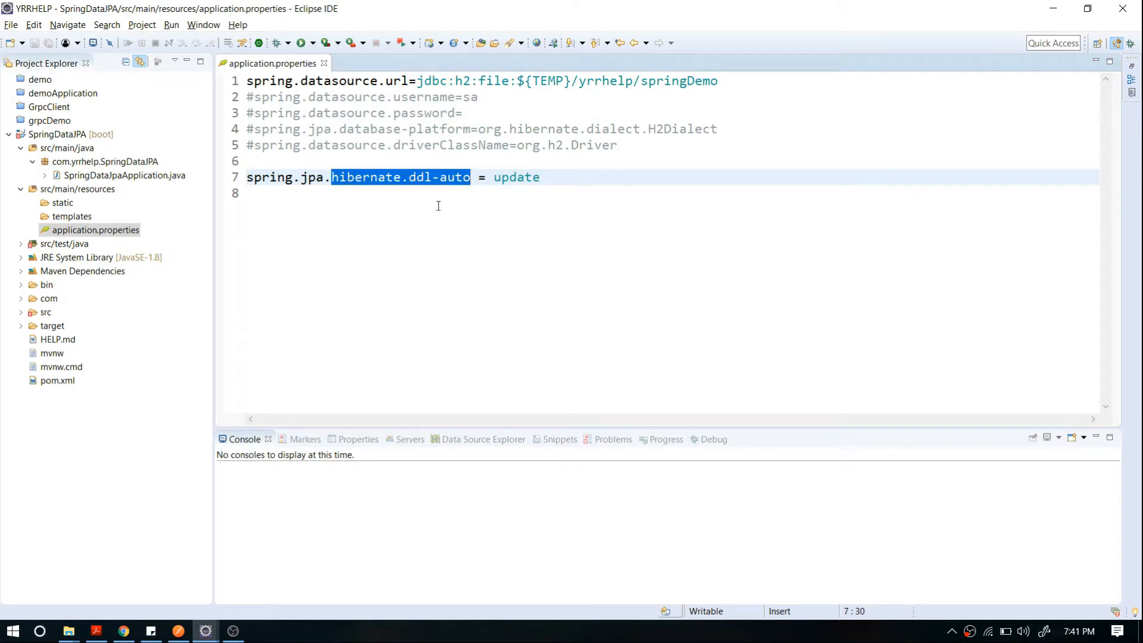
pyautogui.click(439, 206)
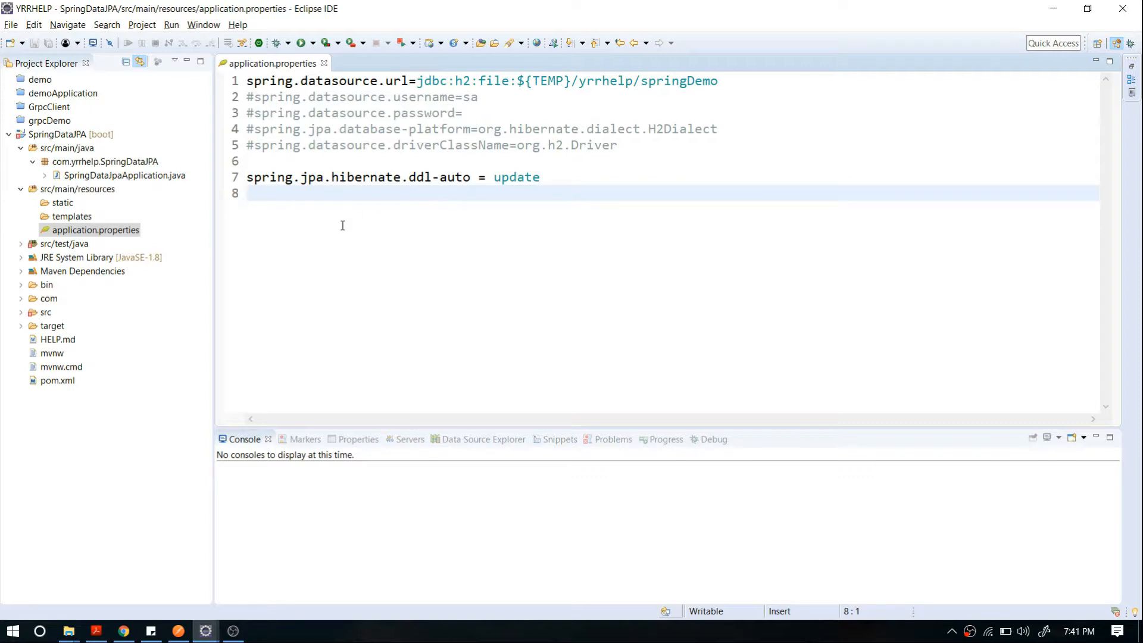
pyautogui.moveTo(245, 177); pyautogui.dragTo(325, 177)
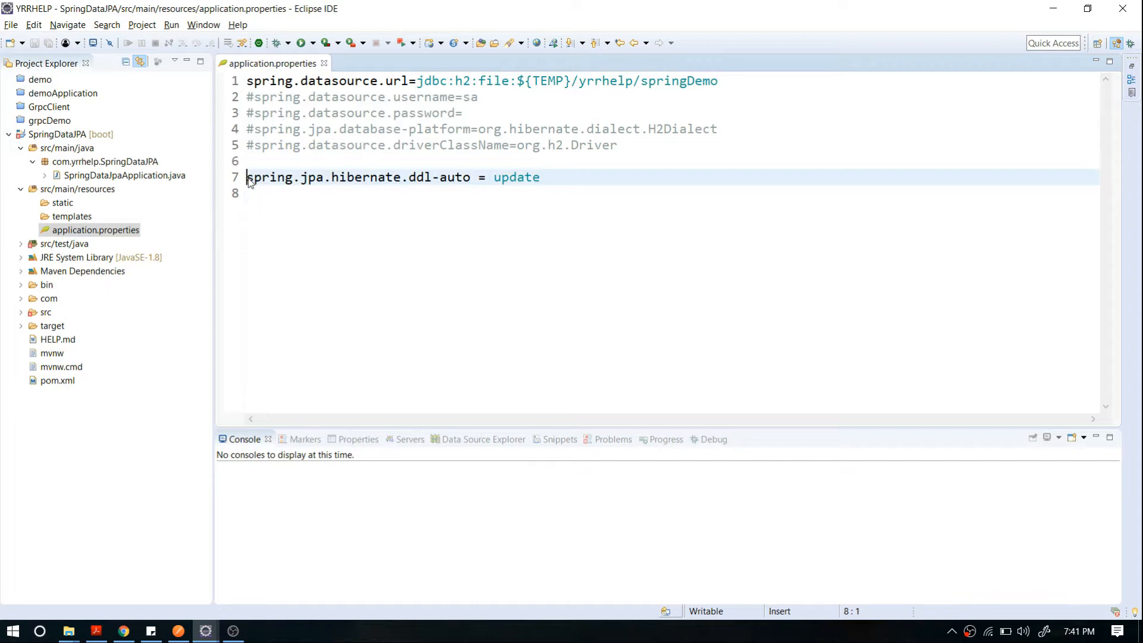
pyautogui.click(331, 193)
pyautogui.moveTo(324, 177); pyautogui.dragTo(247, 177)
pyautogui.click(331, 178)
pyautogui.moveTo(330, 178); pyautogui.dragTo(471, 177)
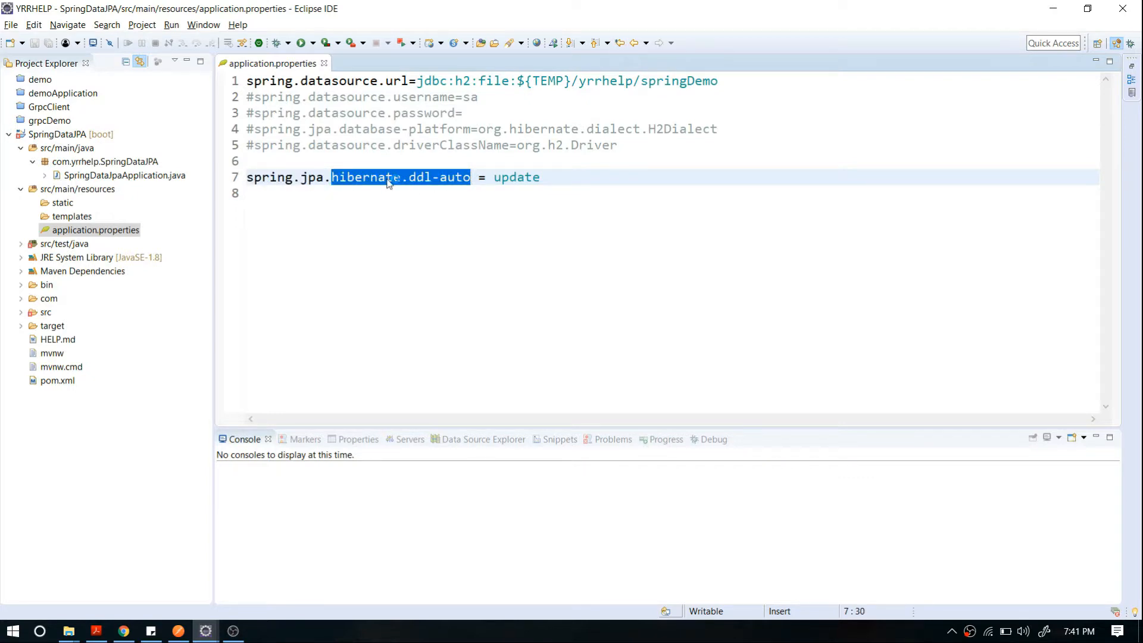
pyautogui.moveTo(401, 177)
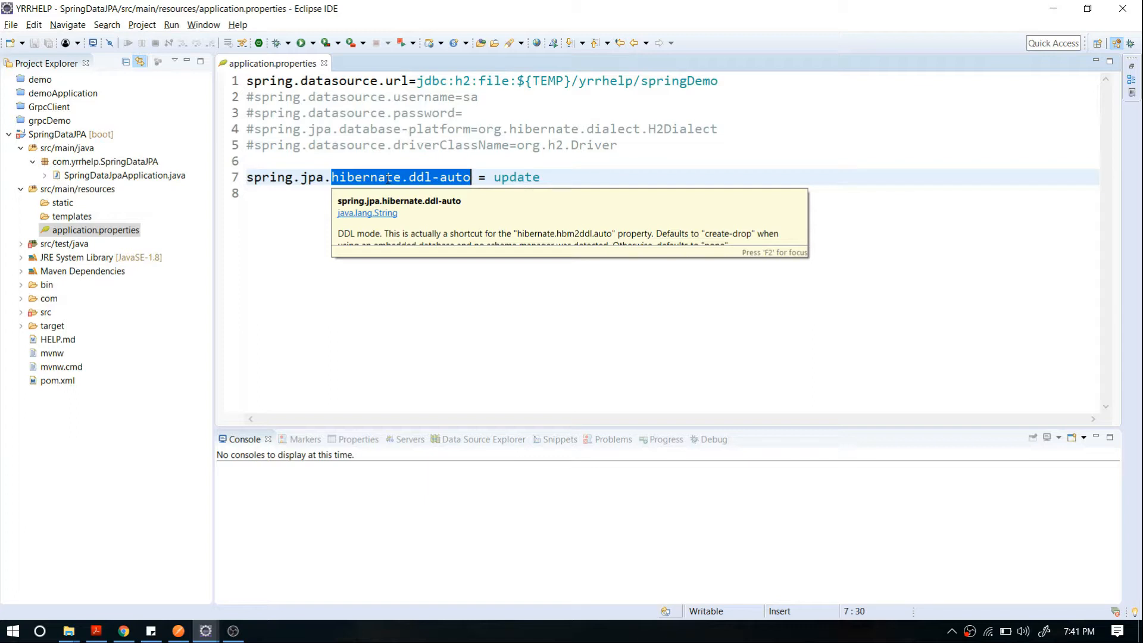
pyautogui.click(432, 178)
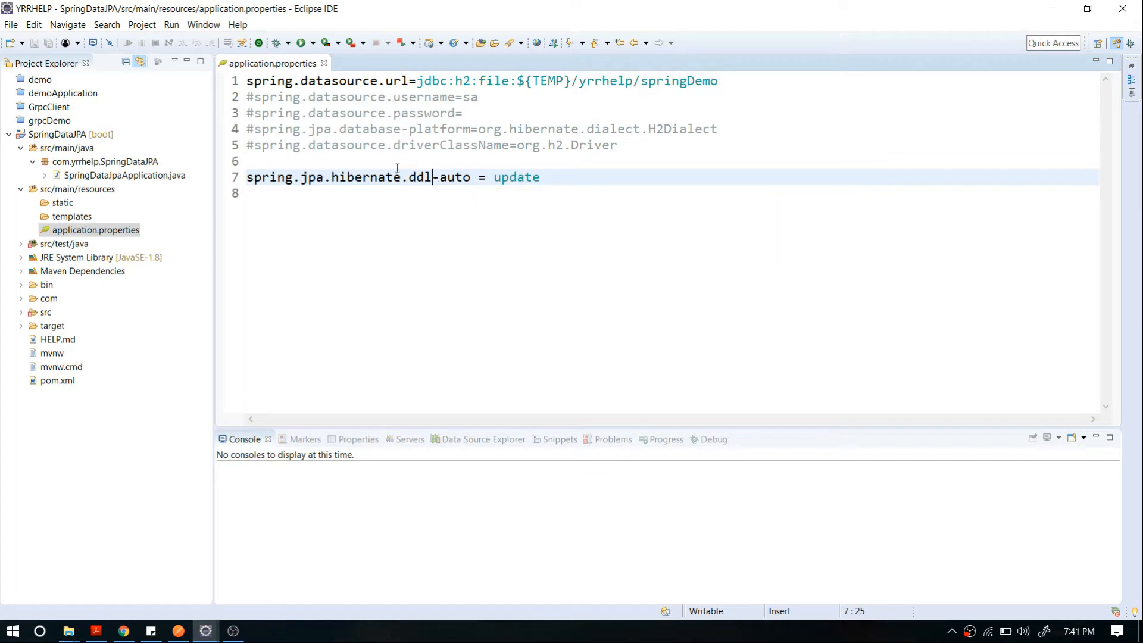
pyautogui.moveTo(371, 177); pyautogui.dragTo(474, 177)
pyautogui.click(410, 177)
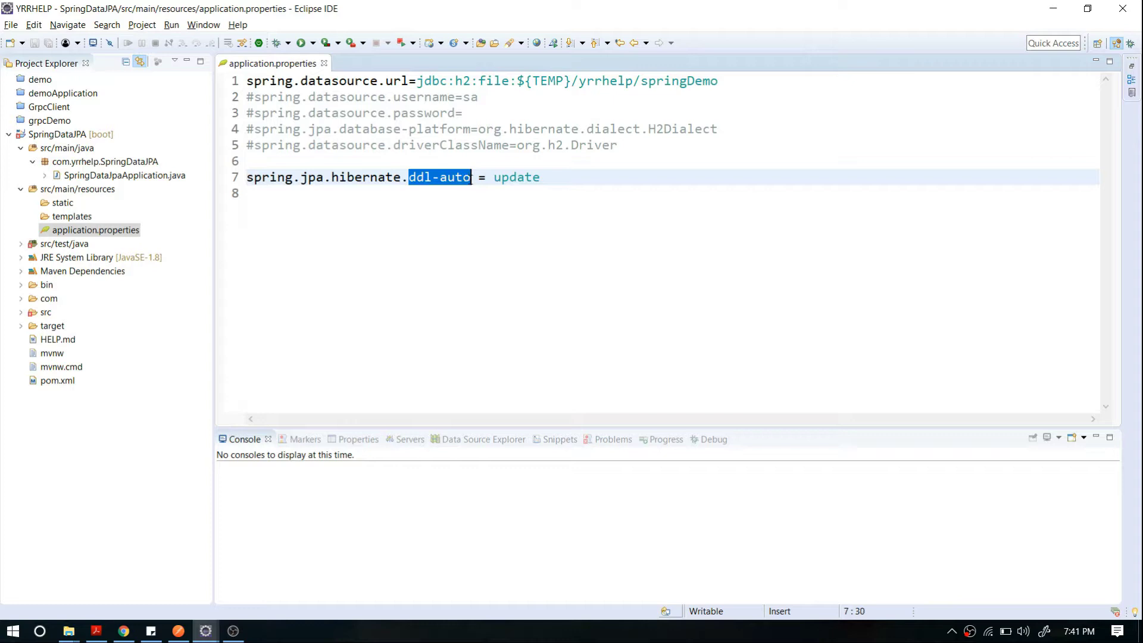
pyautogui.doubleClick(503, 177)
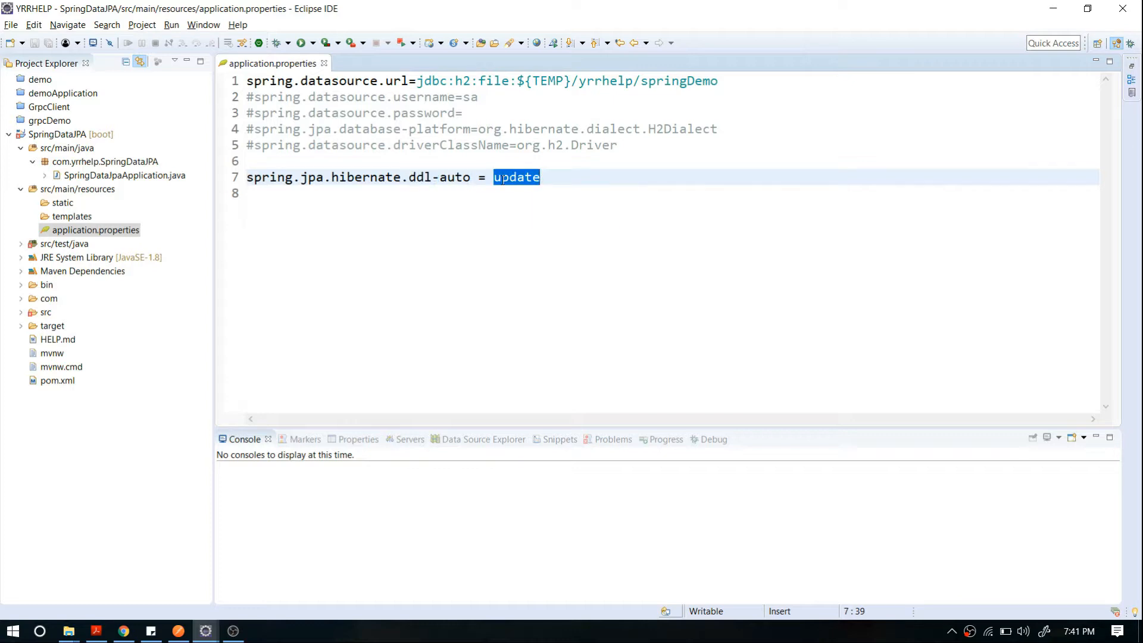
pyautogui.click(371, 177)
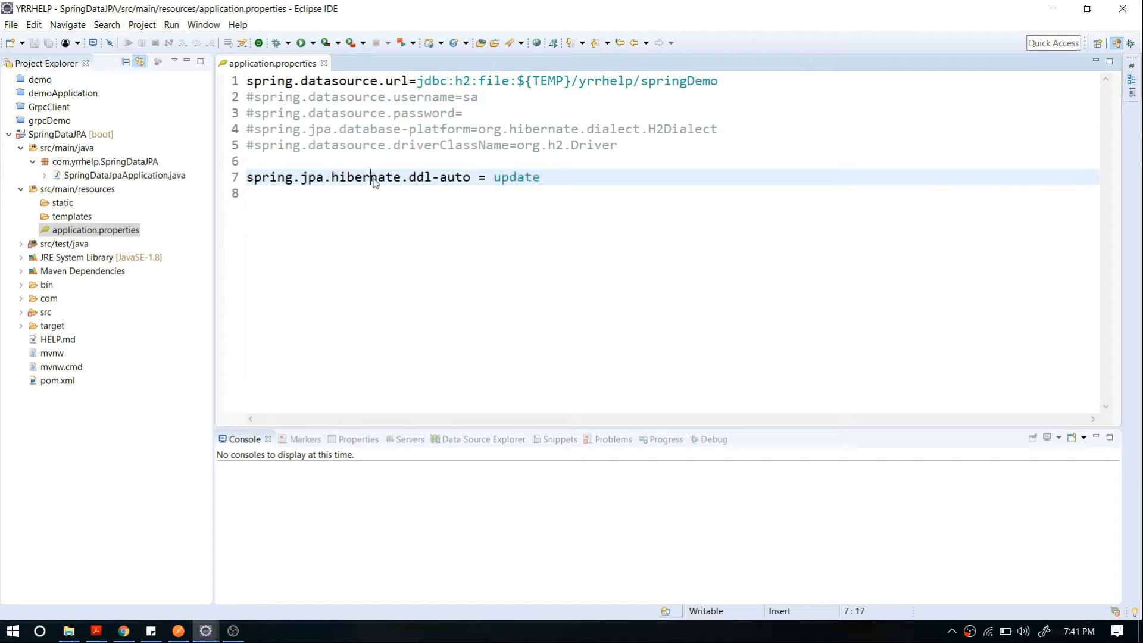
pyautogui.moveTo(370, 177); pyautogui.dragTo(513, 178)
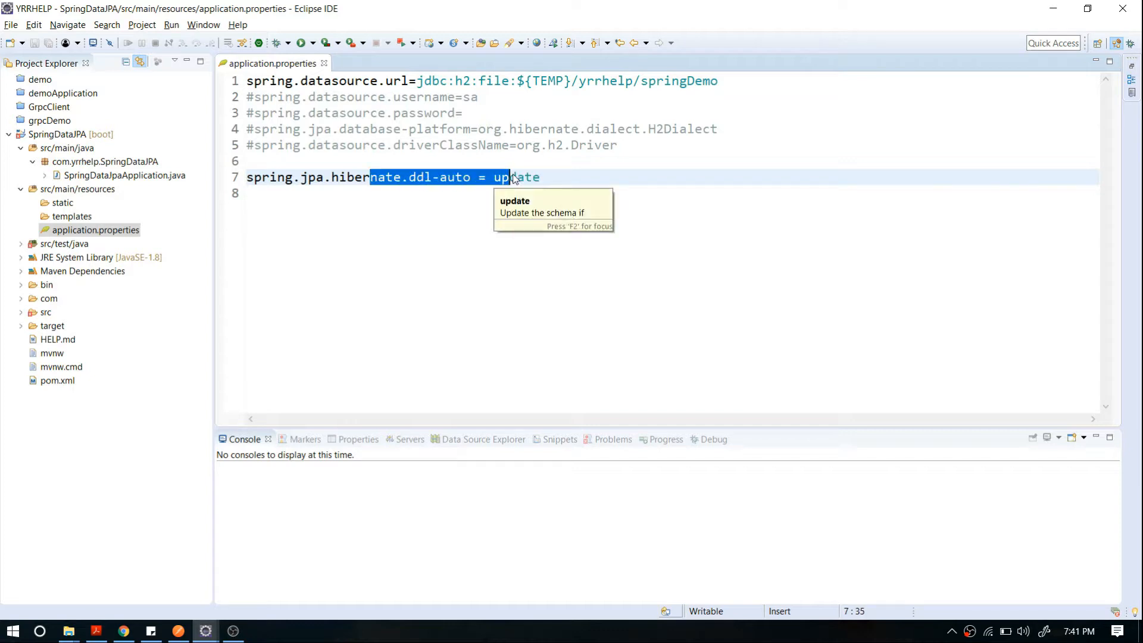
pyautogui.click(435, 207)
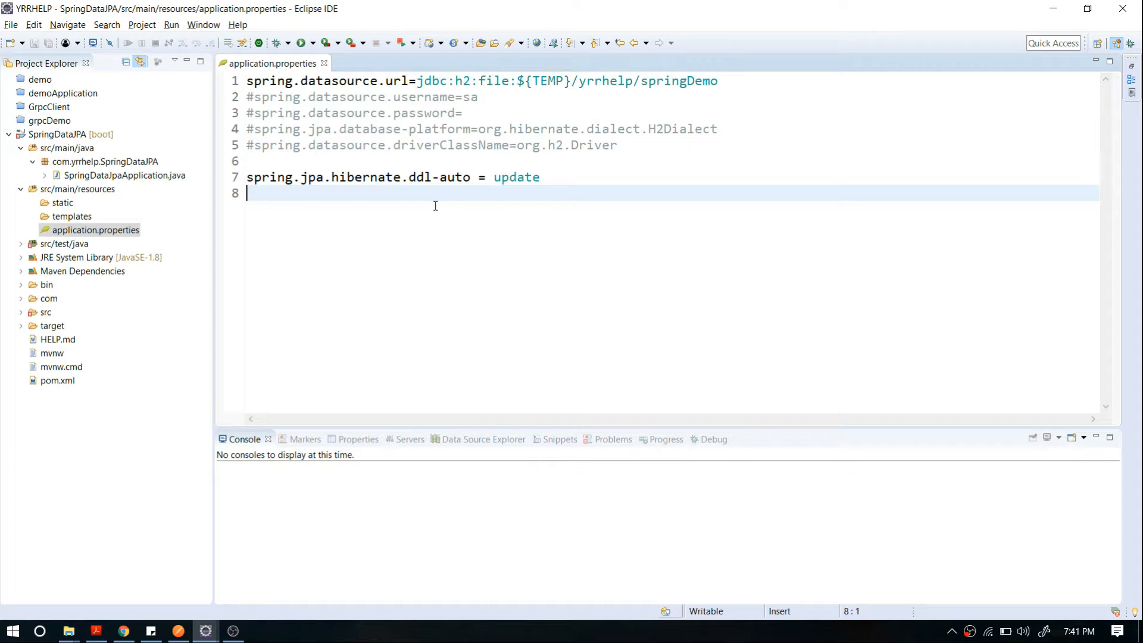
pyautogui.doubleClick(517, 177)
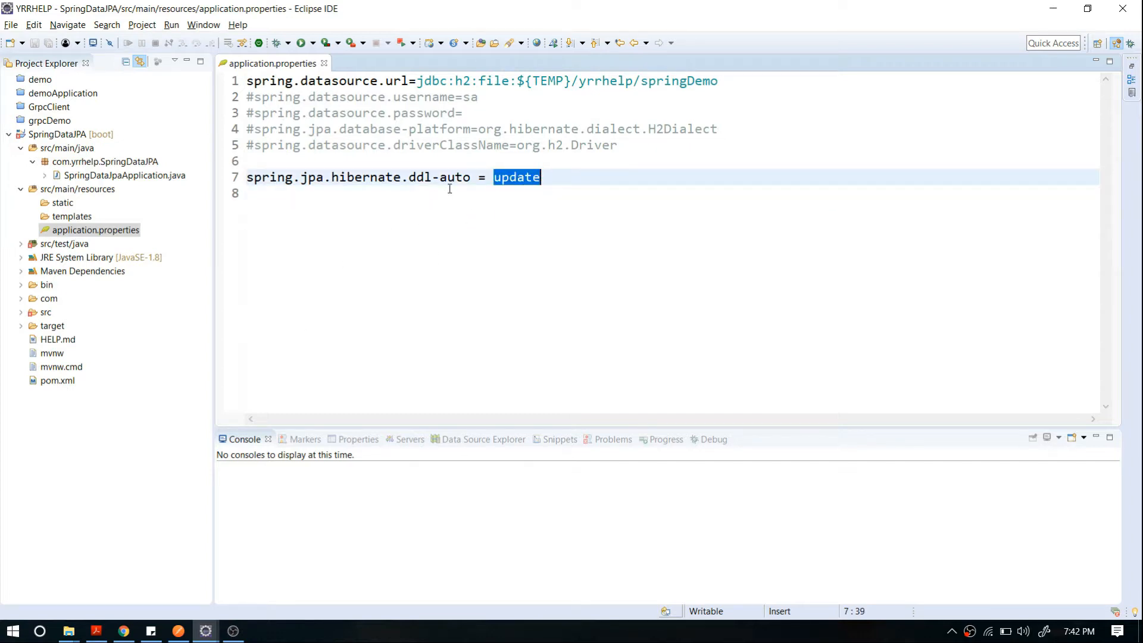
pyautogui.click(246, 177)
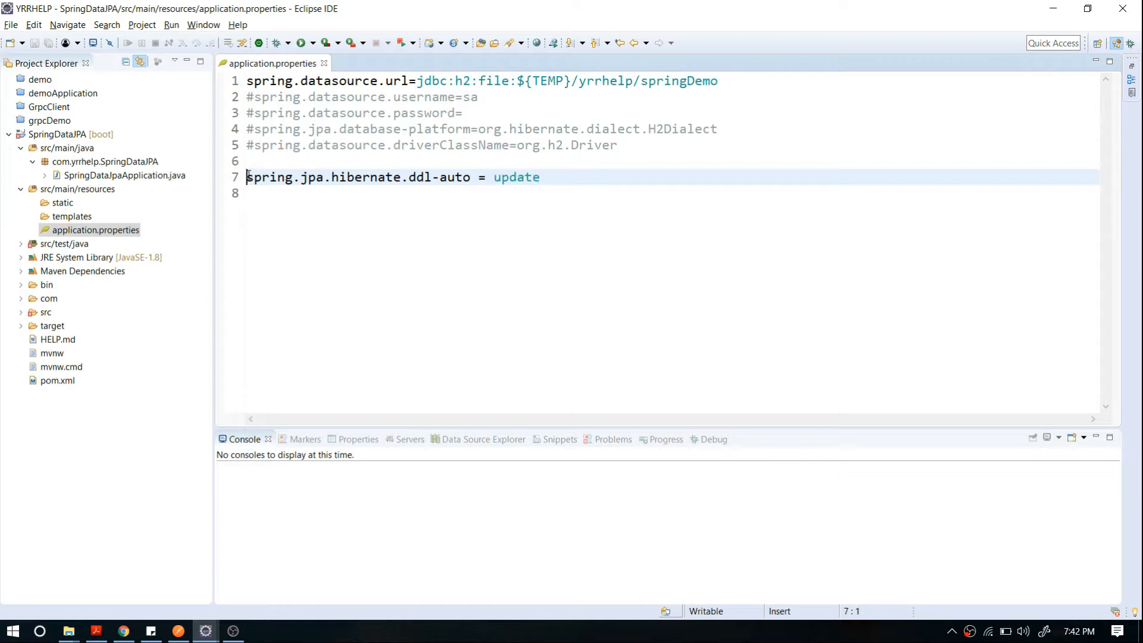
# Paste a #Debug block with h2.console.enabled=true, show-sql=true and format_sql=true below the ddl-auto line.
pyautogui.click(574, 177)
pyautogui.press('Return')
pyautogui.press('Return')
pyautogui.write('#Debug  spring.h2.console.enabled=true spring.jpa.show-sql=true spring.jpa.properties.hibernate.format_sql=true')
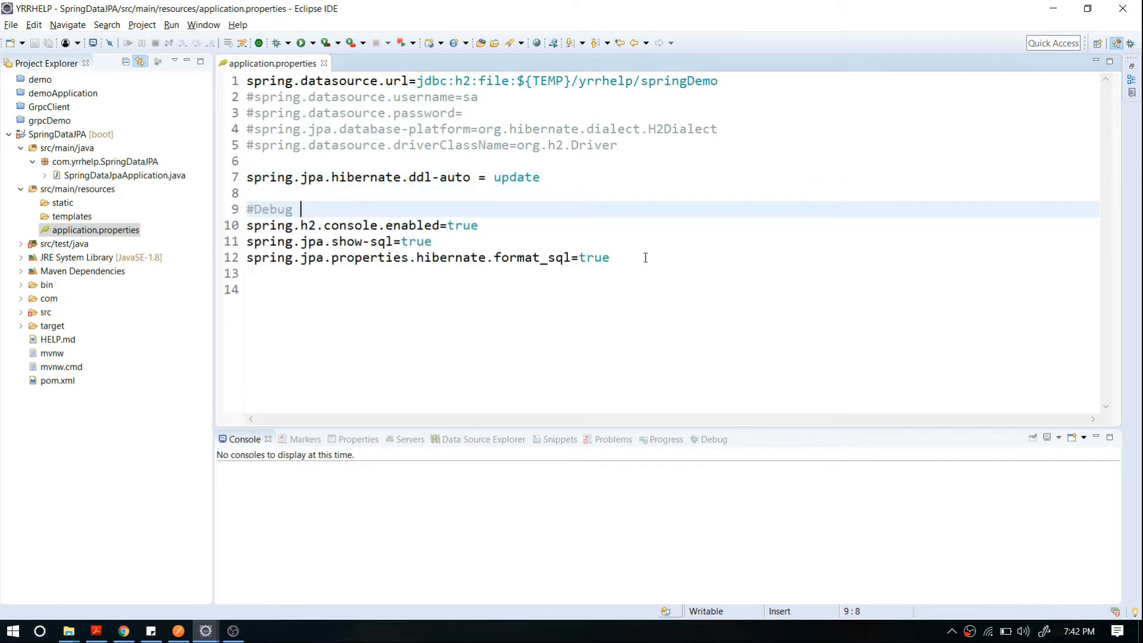
pyautogui.moveTo(616, 257)
pyautogui.mouseDown()
pyautogui.moveTo(409, 225)
pyautogui.moveTo(247, 225)
pyautogui.mouseUp()
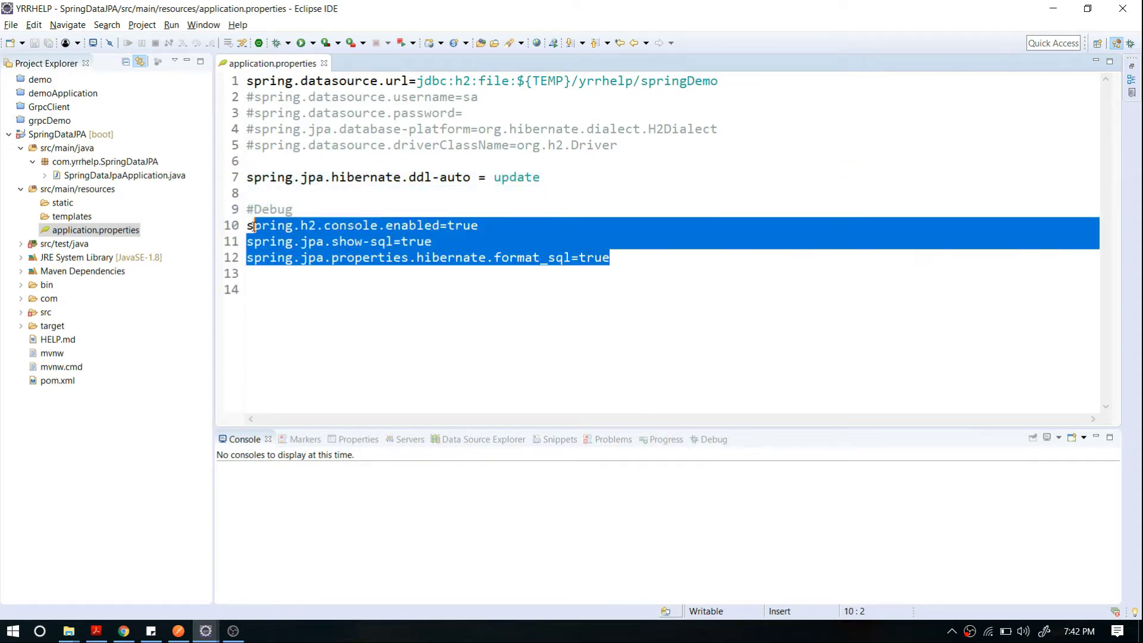
pyautogui.click(351, 207)
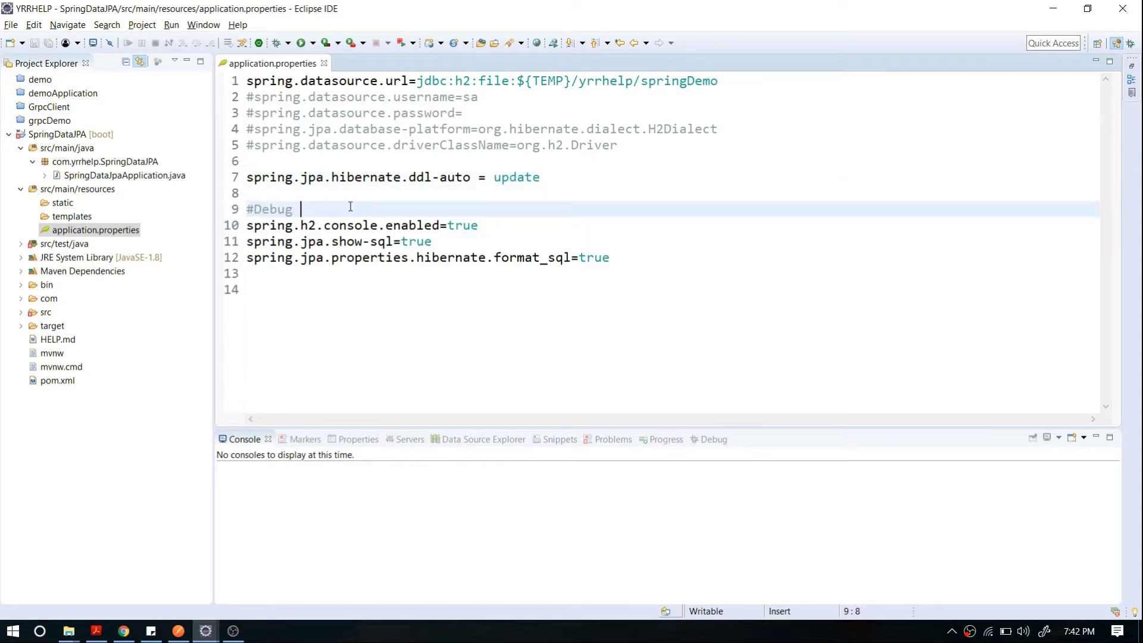
# Highlight the show-sql and format_sql properties to point them out.
pyautogui.click(324, 241)
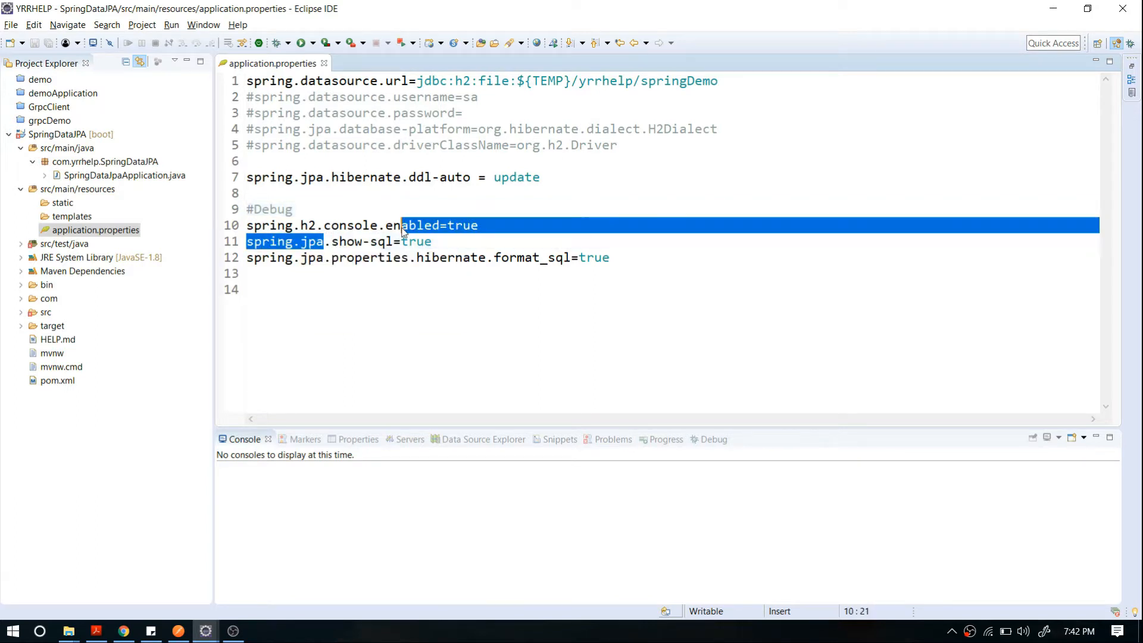
pyautogui.moveTo(332, 241); pyautogui.dragTo(394, 241)
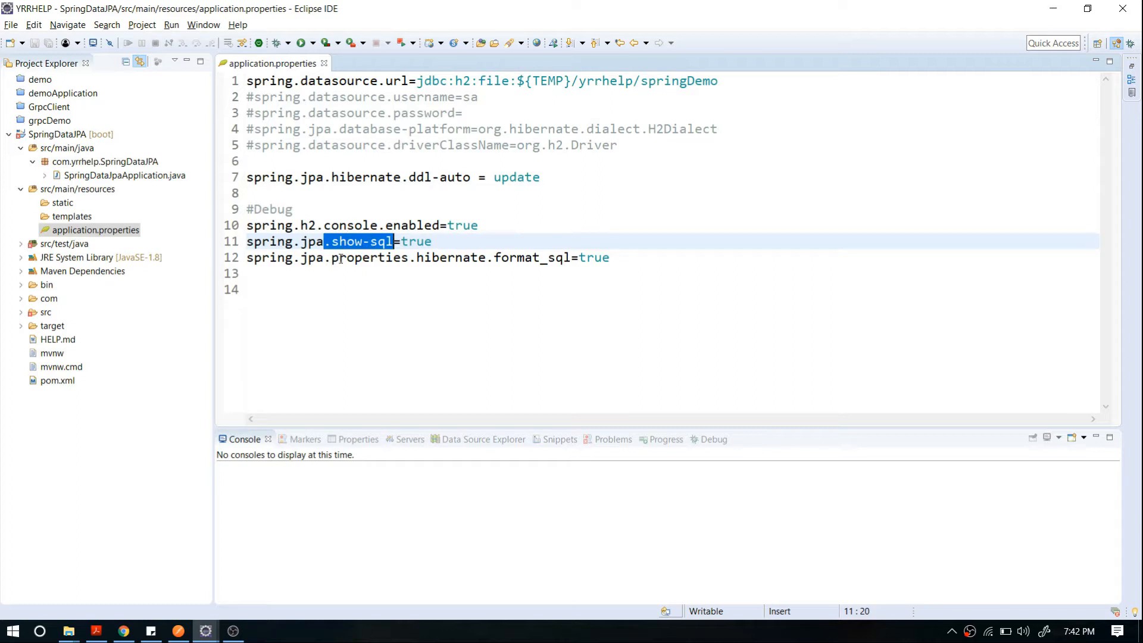
pyautogui.moveTo(339, 257); pyautogui.dragTo(566, 258)
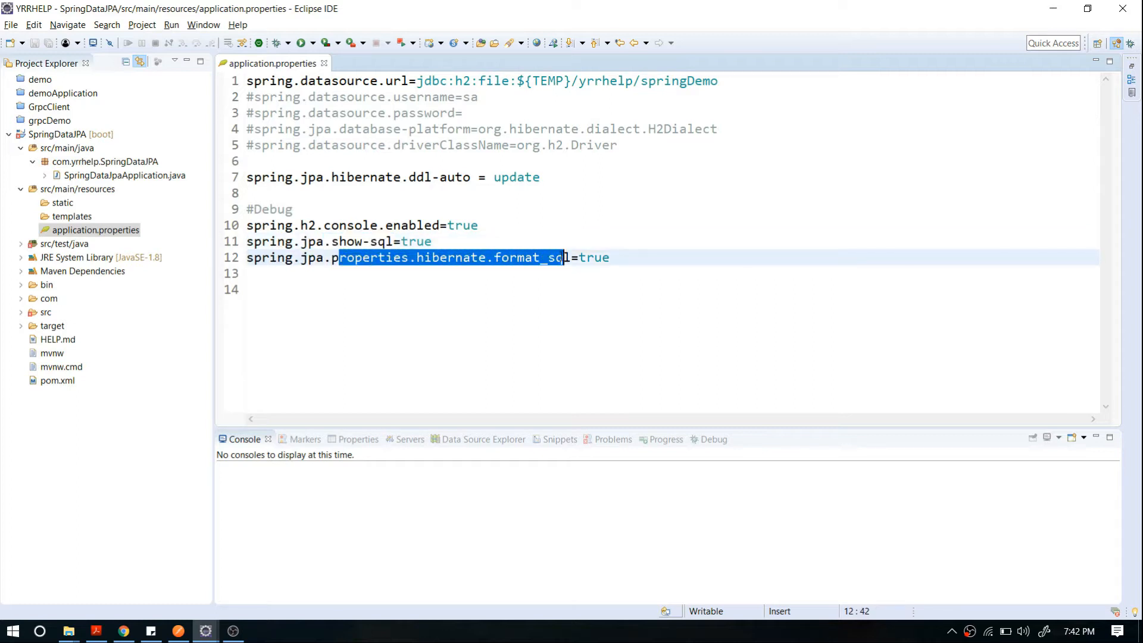
pyautogui.click(564, 257)
pyautogui.moveTo(328, 243); pyautogui.dragTo(241, 242)
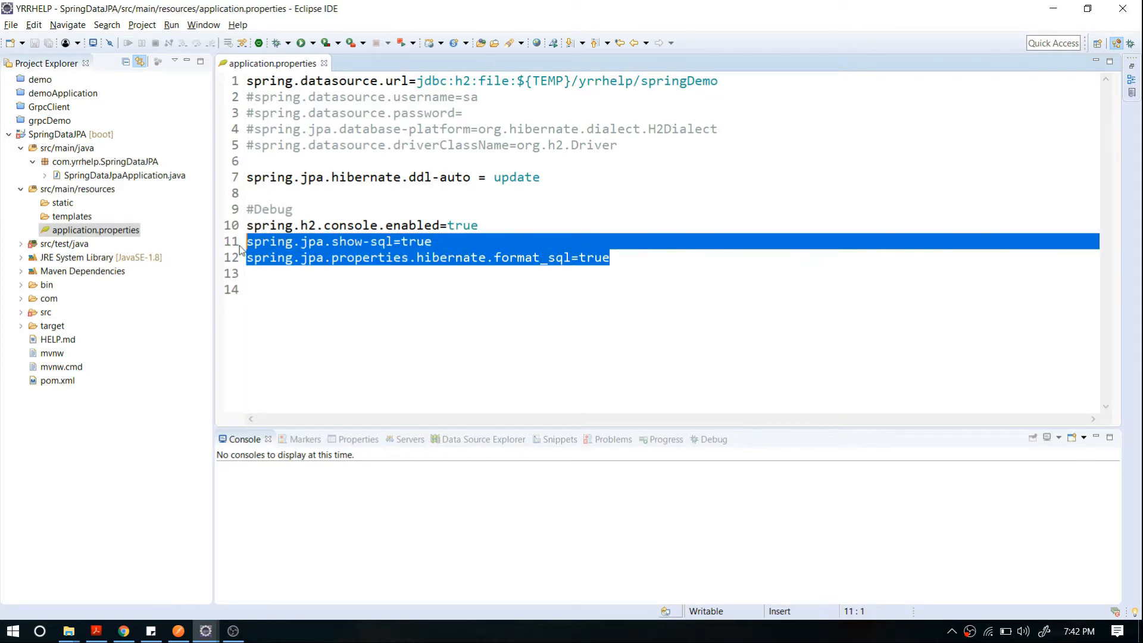
pyautogui.click(494, 241)
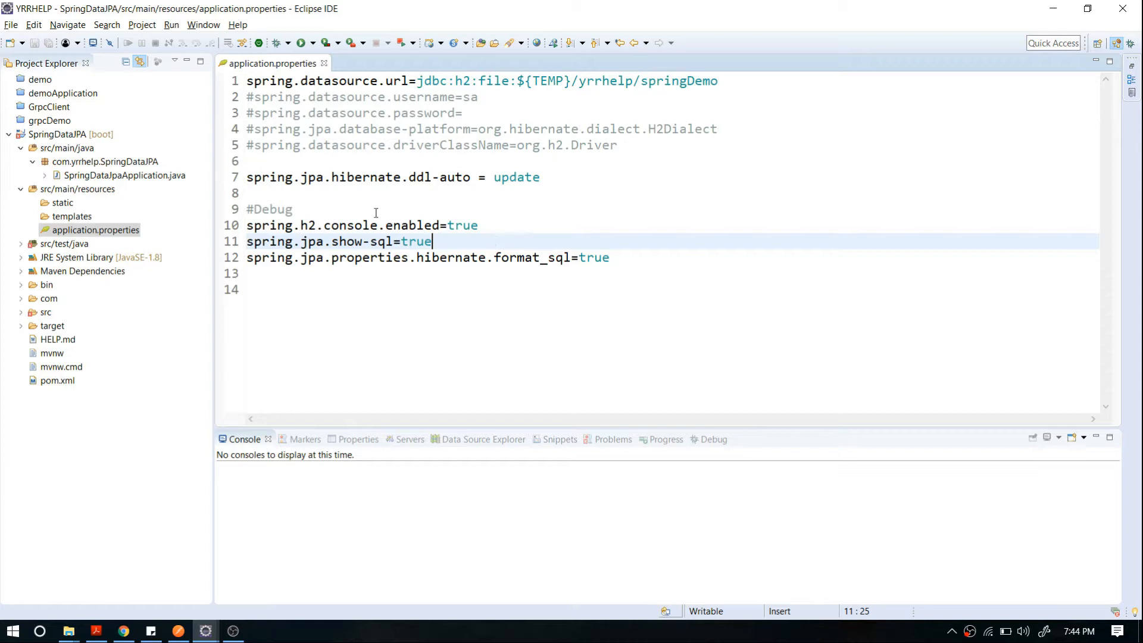
# Open SpringDataJpaApplication.java and point out the h2 console and show-sql settings in the properties file.
pyautogui.doubleClick(134, 175)
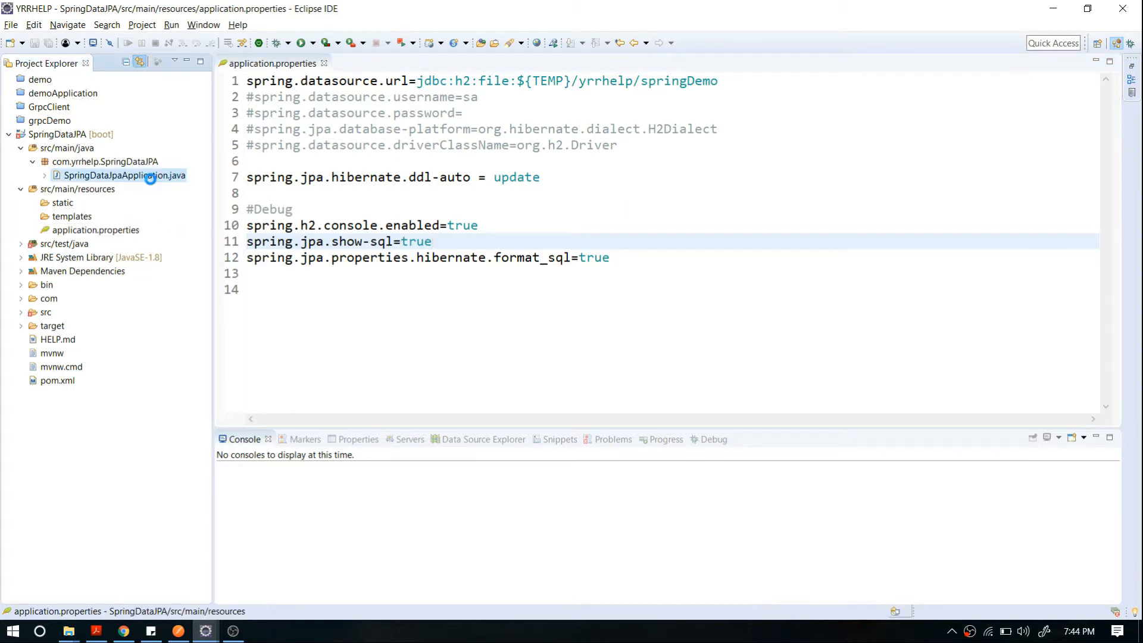
pyautogui.click(273, 63)
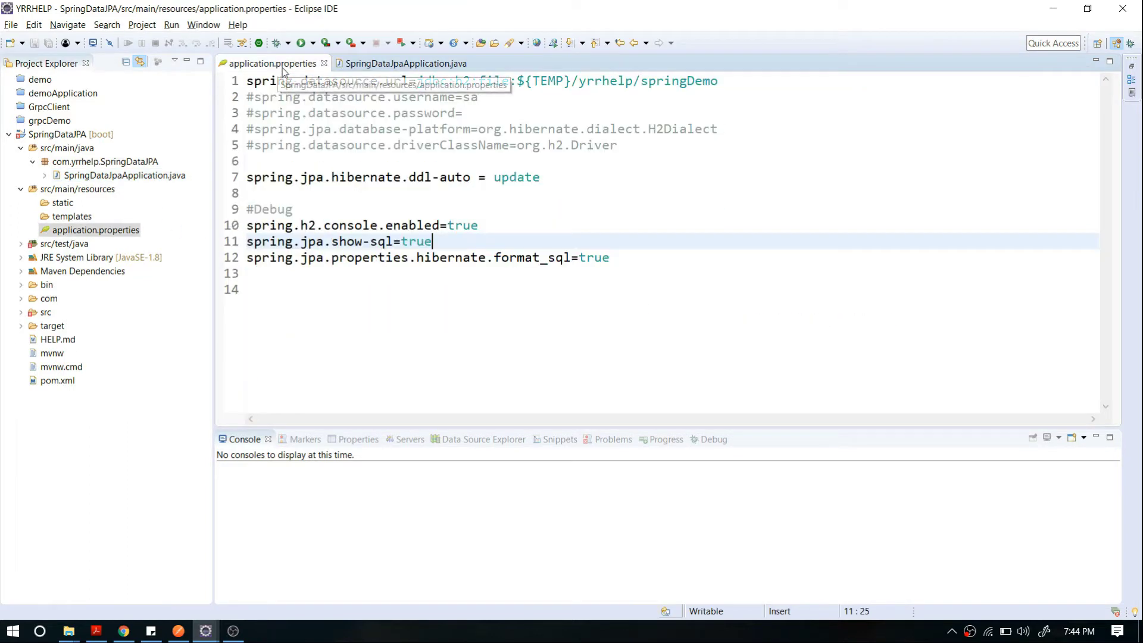
pyautogui.click(298, 226)
pyautogui.moveTo(300, 225); pyautogui.dragTo(388, 241)
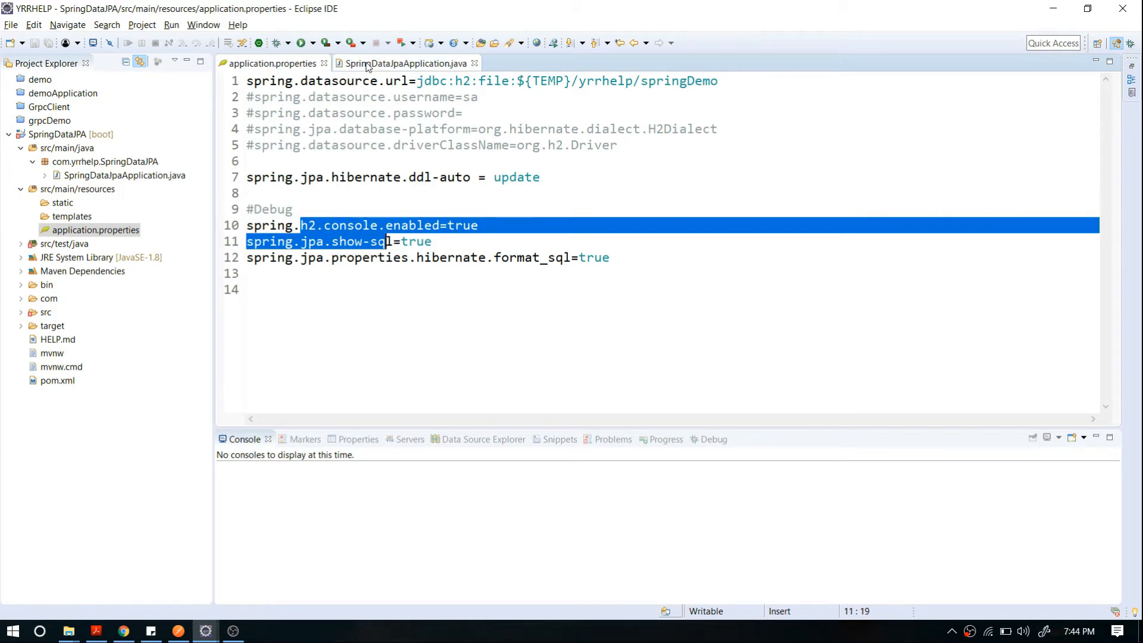
# Run SpringDataJpaApplication as a Java Application from the editor context menu.
pyautogui.click(405, 63)
pyautogui.click(474, 147)
pyautogui.rightClick(475, 147)
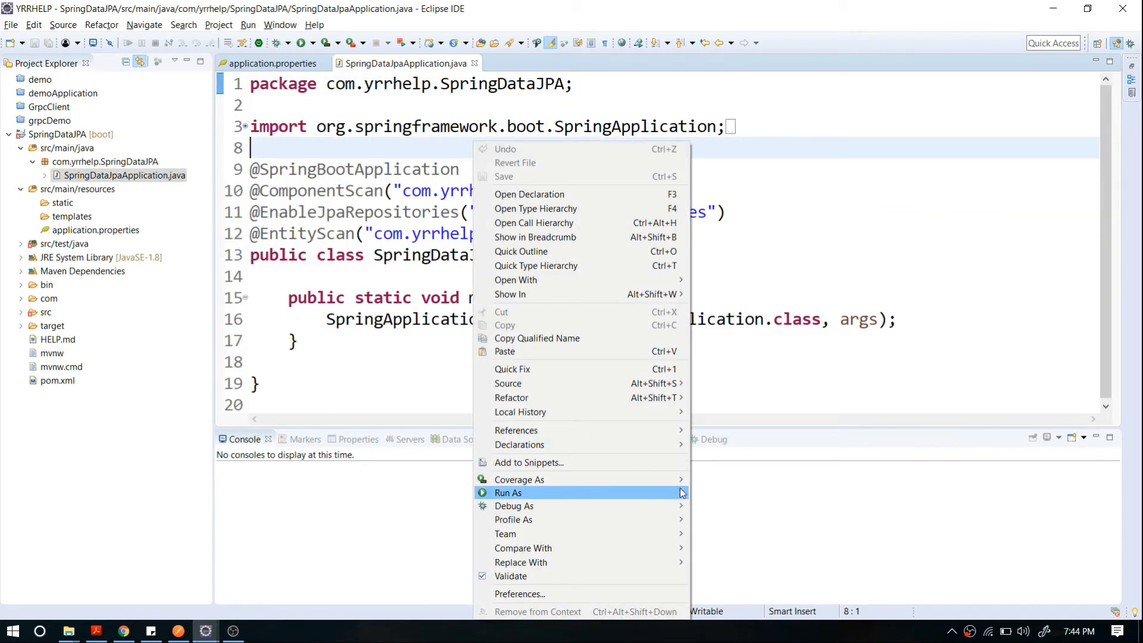
pyautogui.click(340, 493)
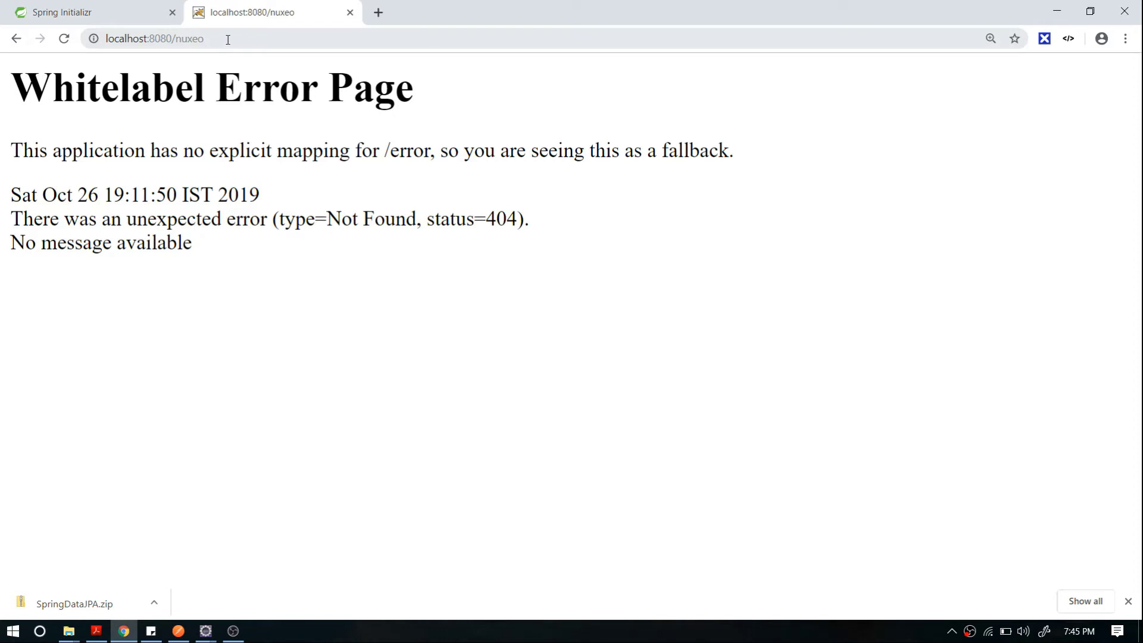
# Load localhost:8080 in Chrome, then open localhost:8080/h2-console in a new tab.
pyautogui.moveTo(204, 39); pyautogui.dragTo(176, 38)
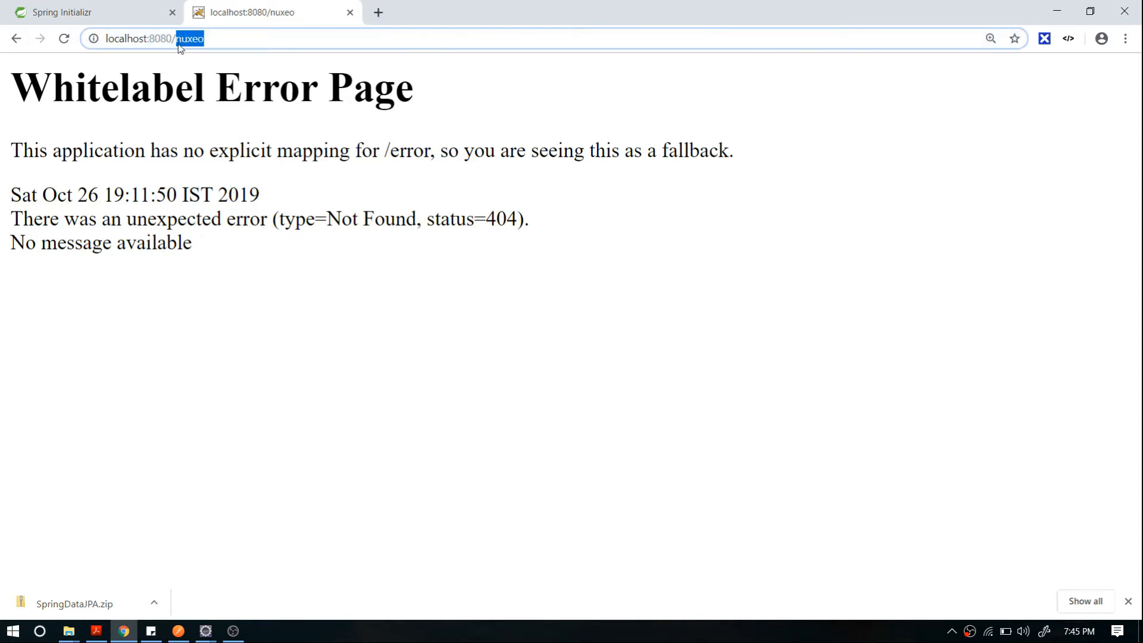
pyautogui.press('BackSpace')
pyautogui.press('Return')
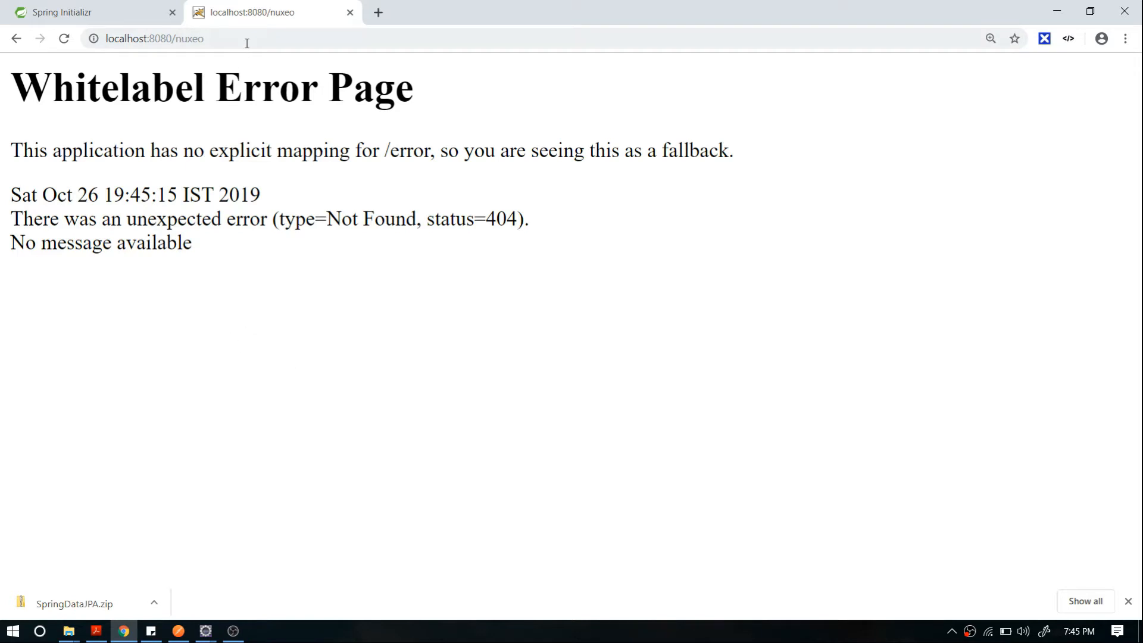
pyautogui.click(379, 13)
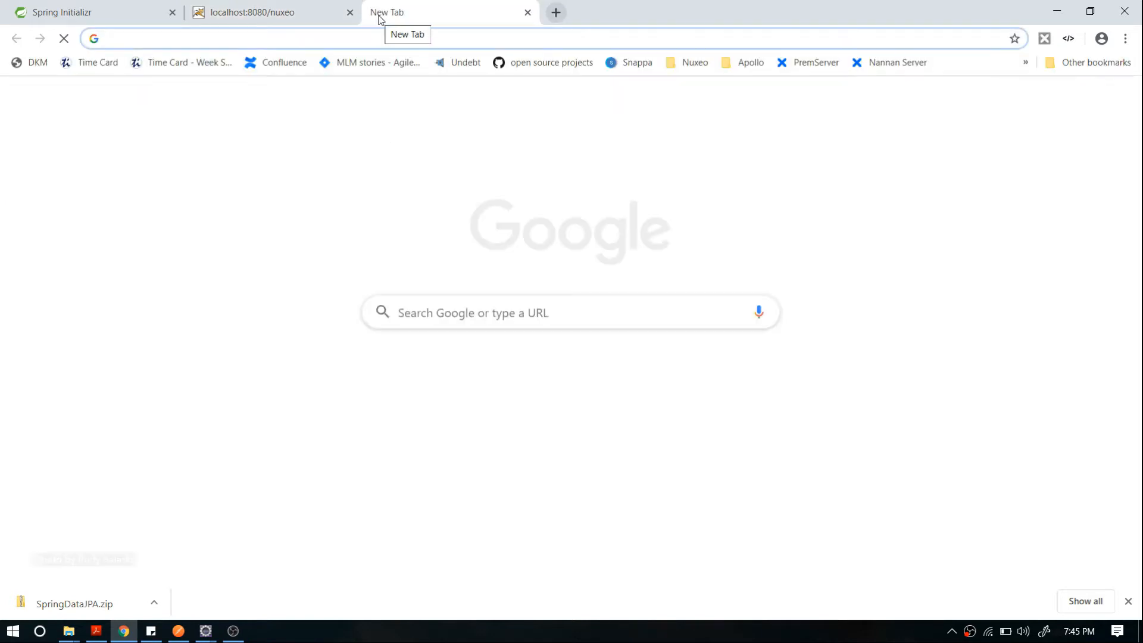
pyautogui.write('lo')
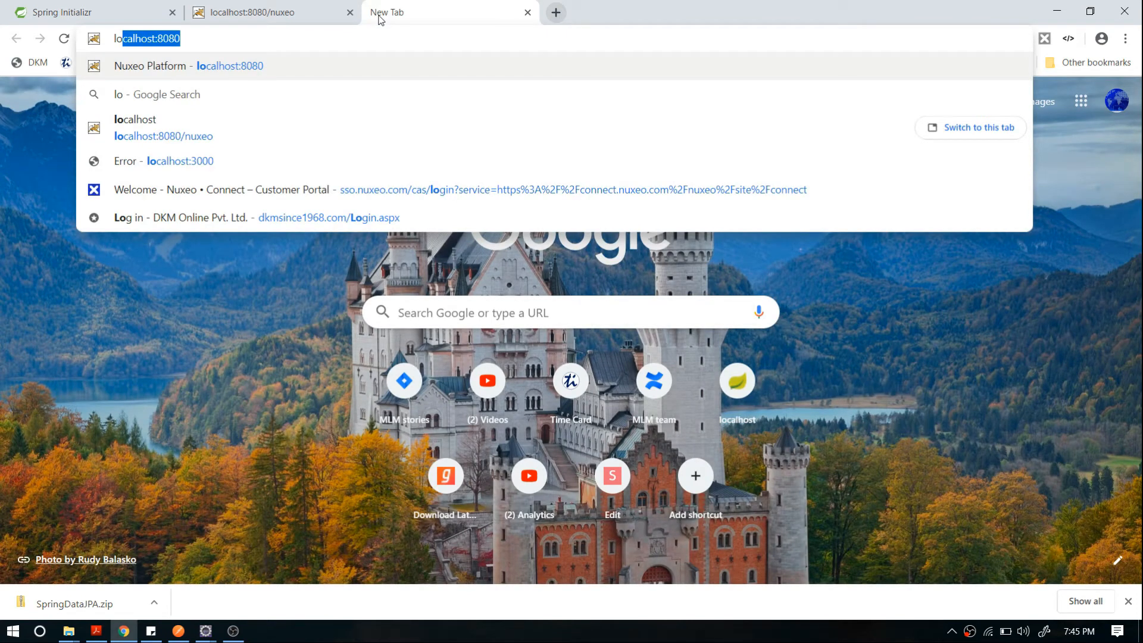
pyautogui.write('calhost:8080')
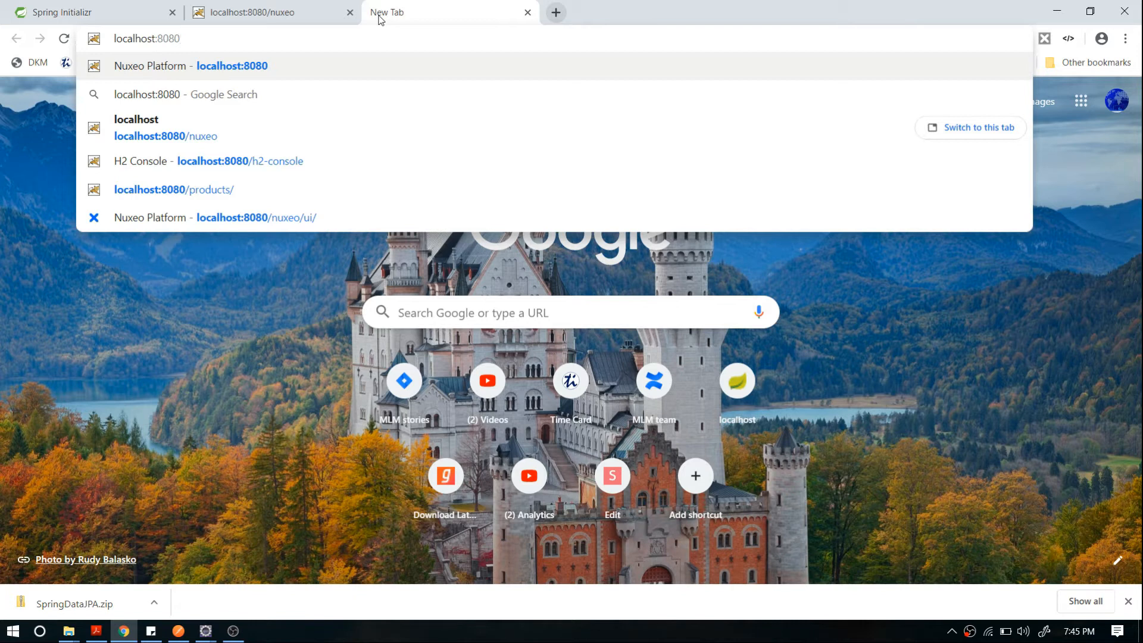
pyautogui.write('/h2-')
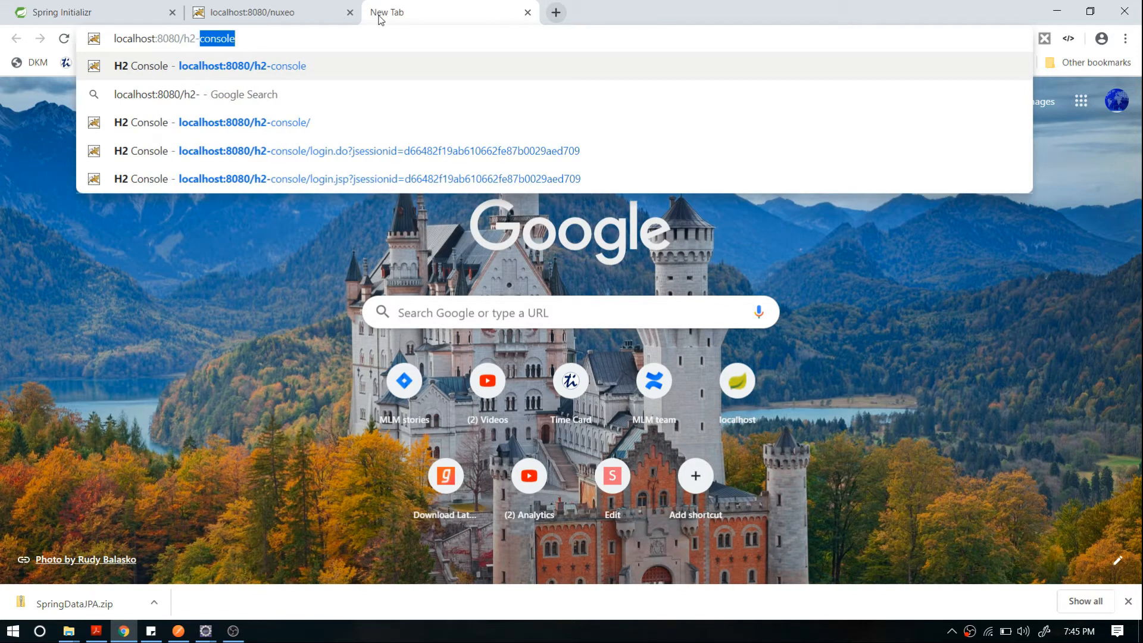
pyautogui.write('console')
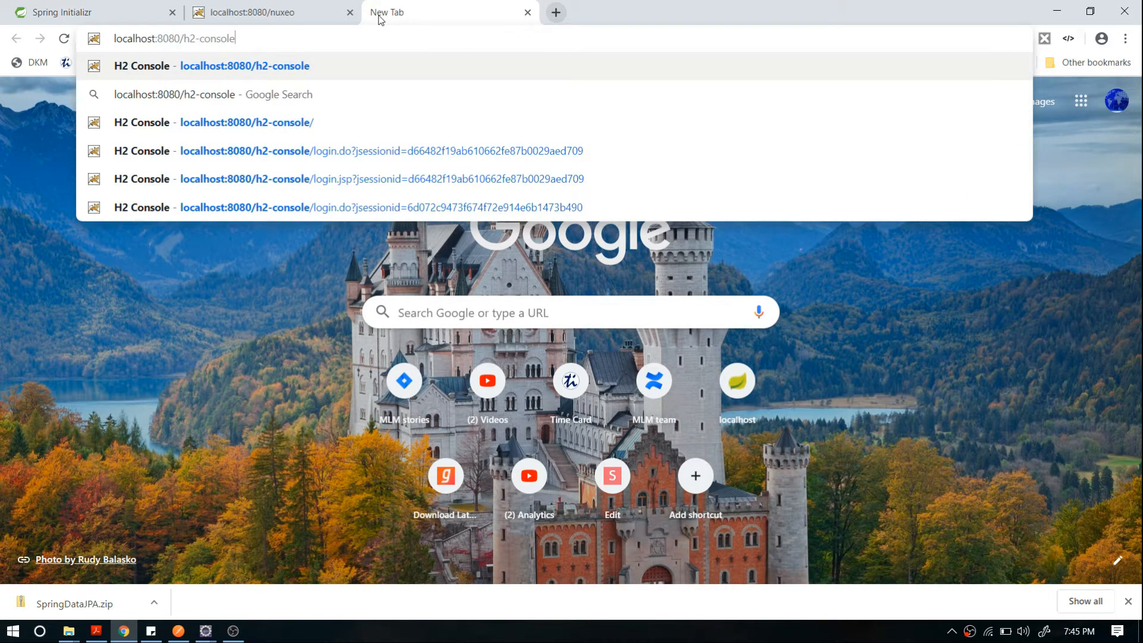
pyautogui.press('Return')
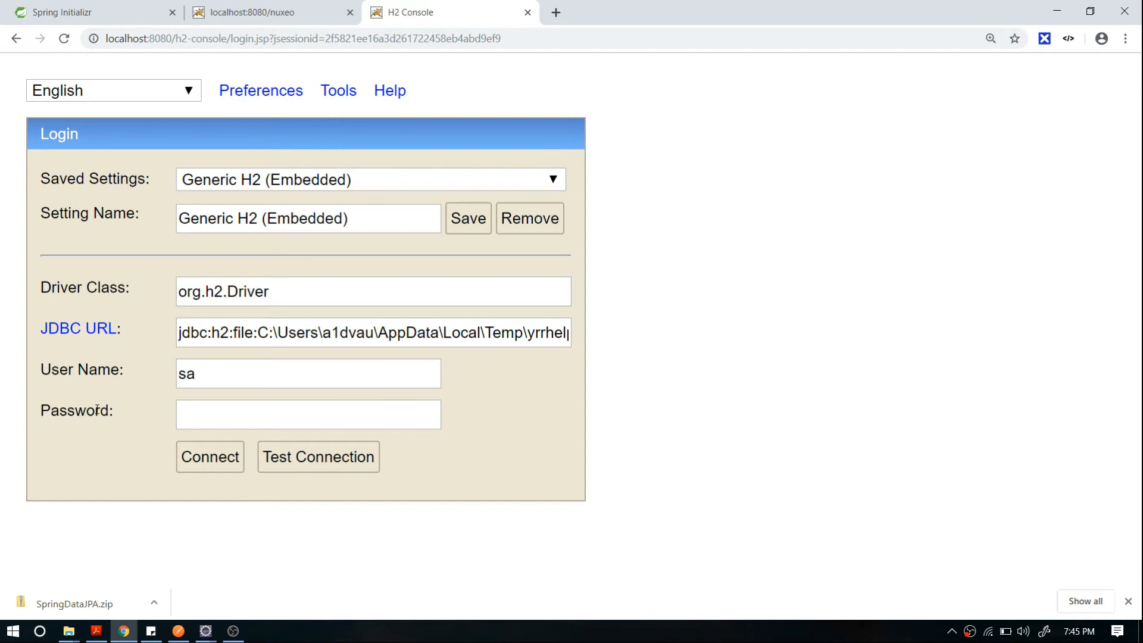
# Switch to Eclipse and highlight TEMP, yrrhelp and springDemo in the datasource URL for comparison.
pyautogui.hotkey('alt', 'Tab')
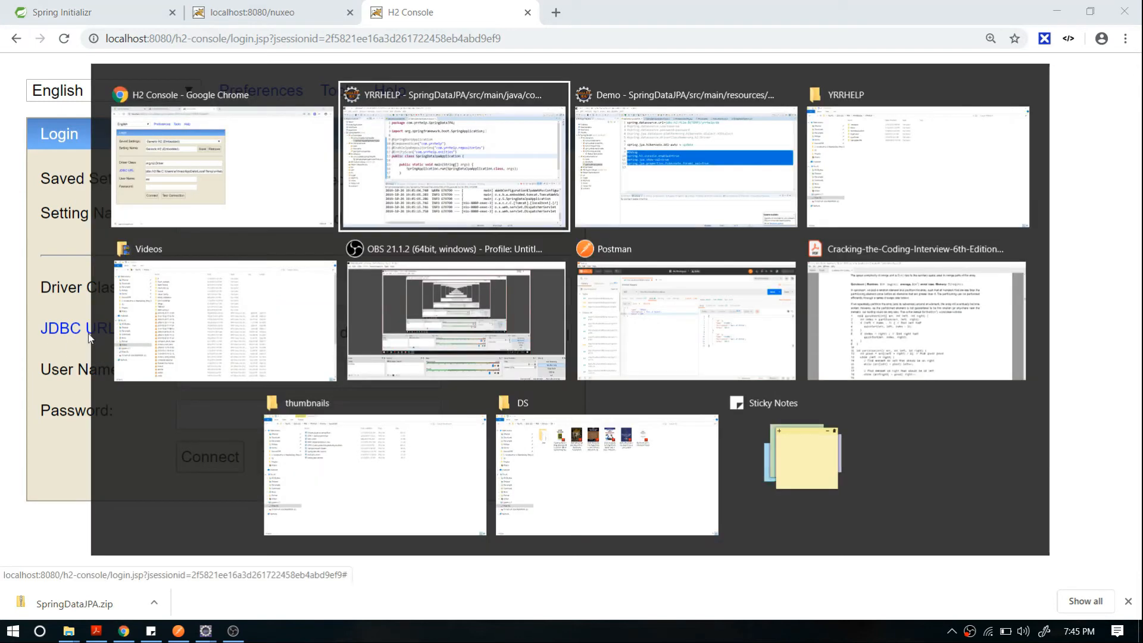
pyautogui.click(483, 172)
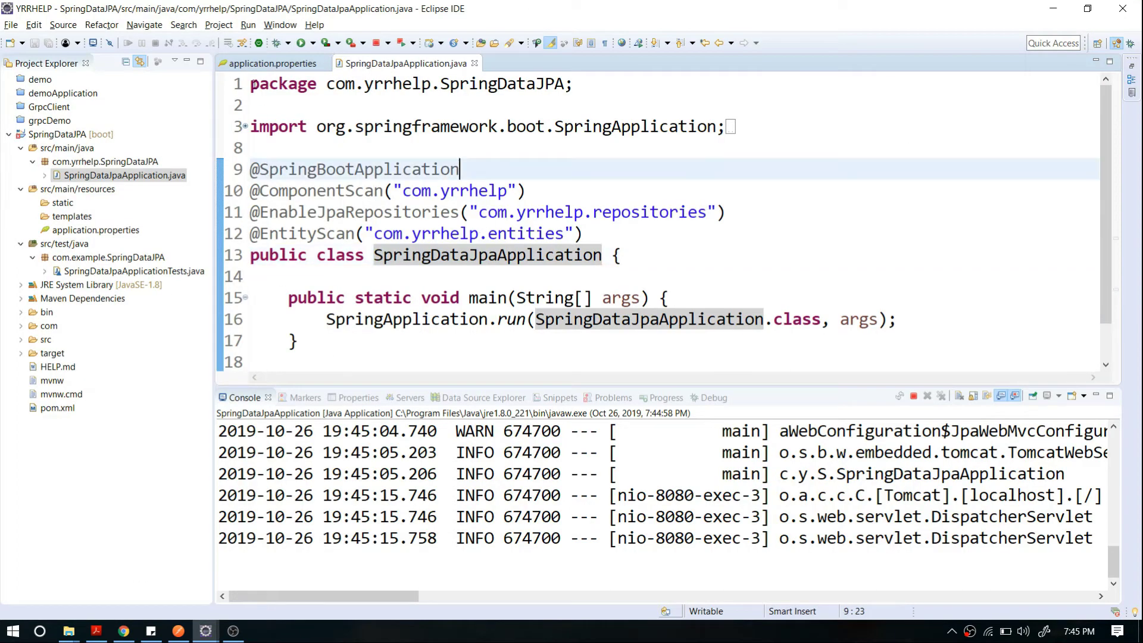
pyautogui.click(273, 63)
pyautogui.click(600, 112)
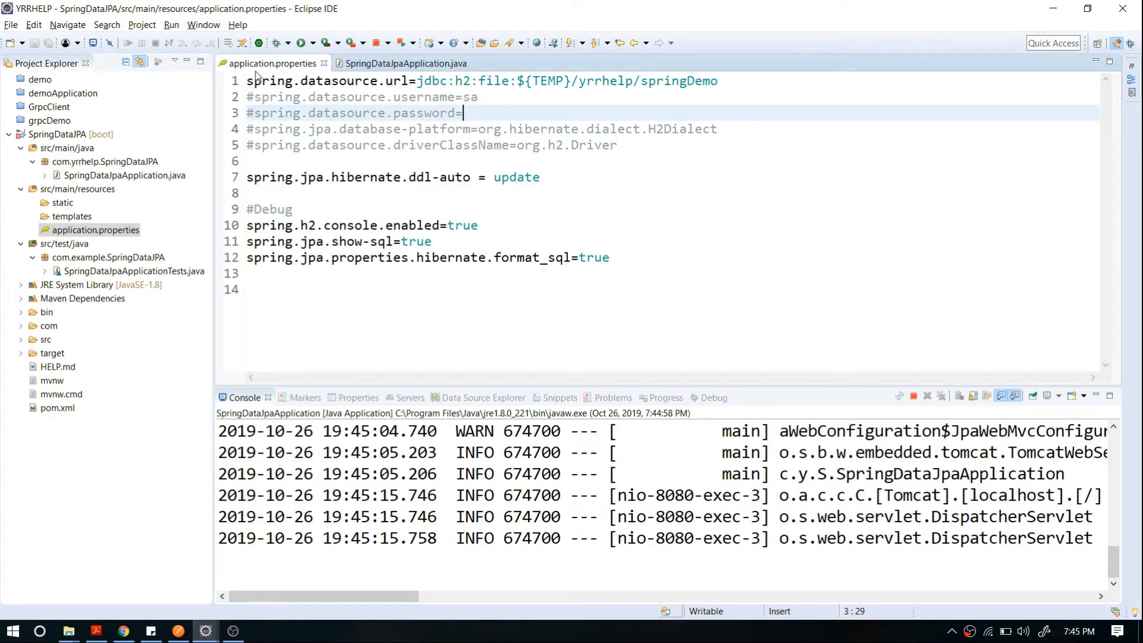
pyautogui.doubleClick(544, 81)
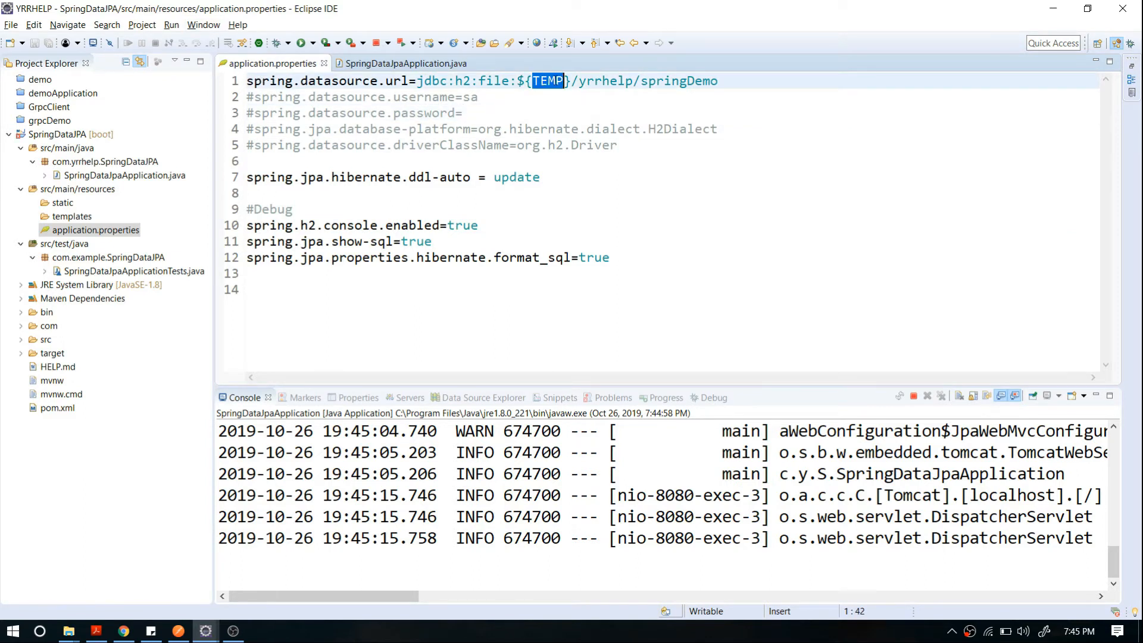
pyautogui.doubleClick(594, 81)
pyautogui.doubleClick(665, 82)
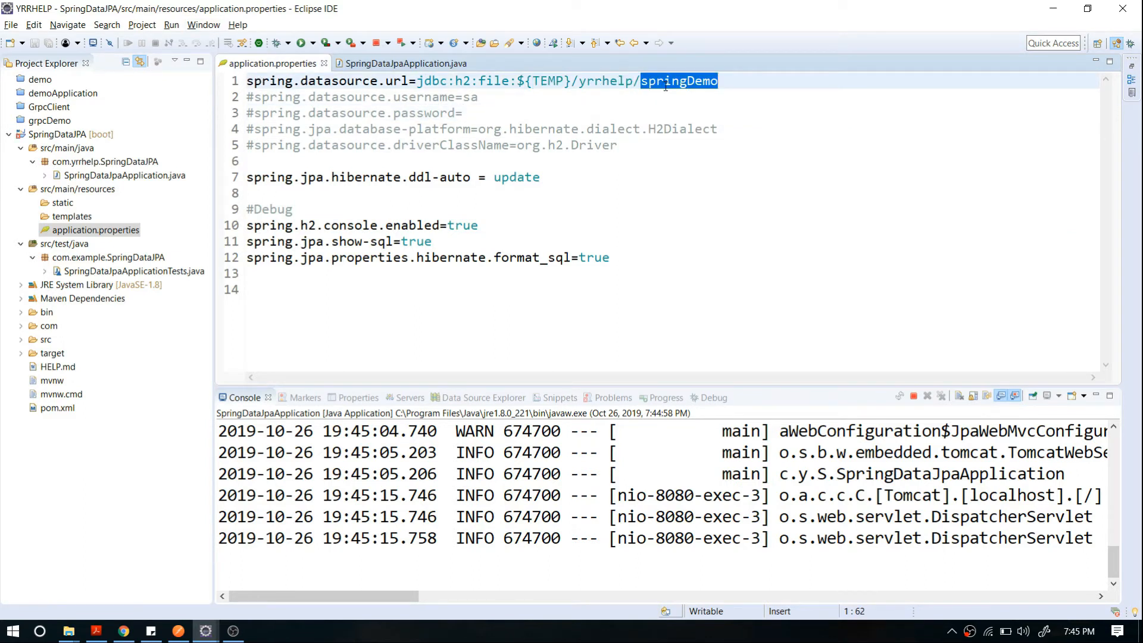
# Return to the H2 console login page and check the JDBC URL and User Name fields against the properties.
pyautogui.hotkey('alt', 'Tab')
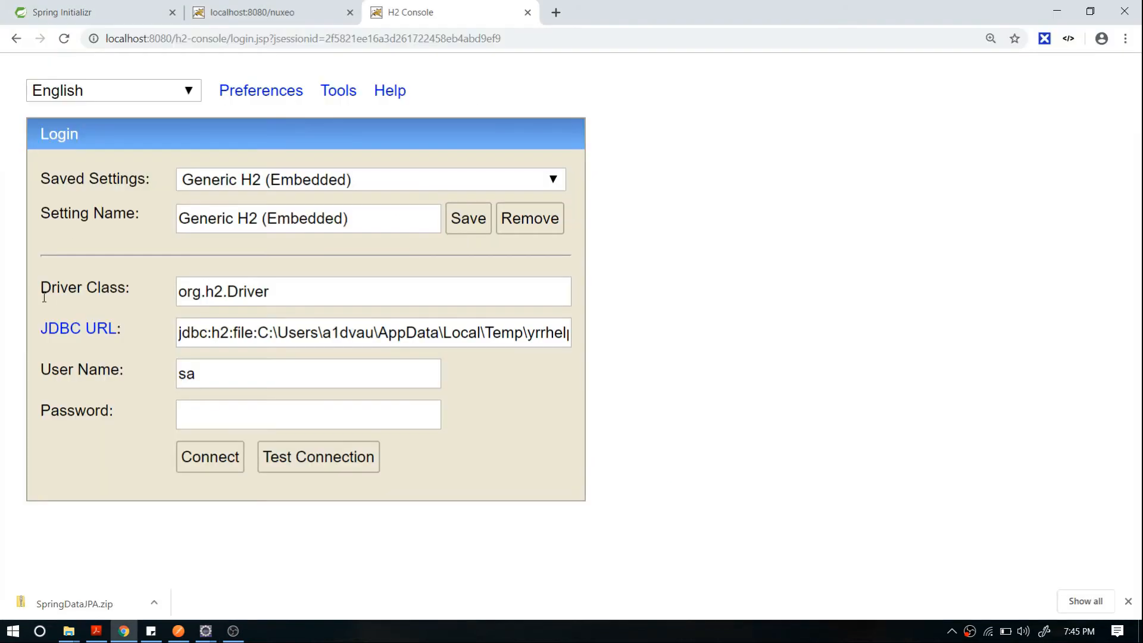
pyautogui.click(423, 333)
pyautogui.press('Tab')
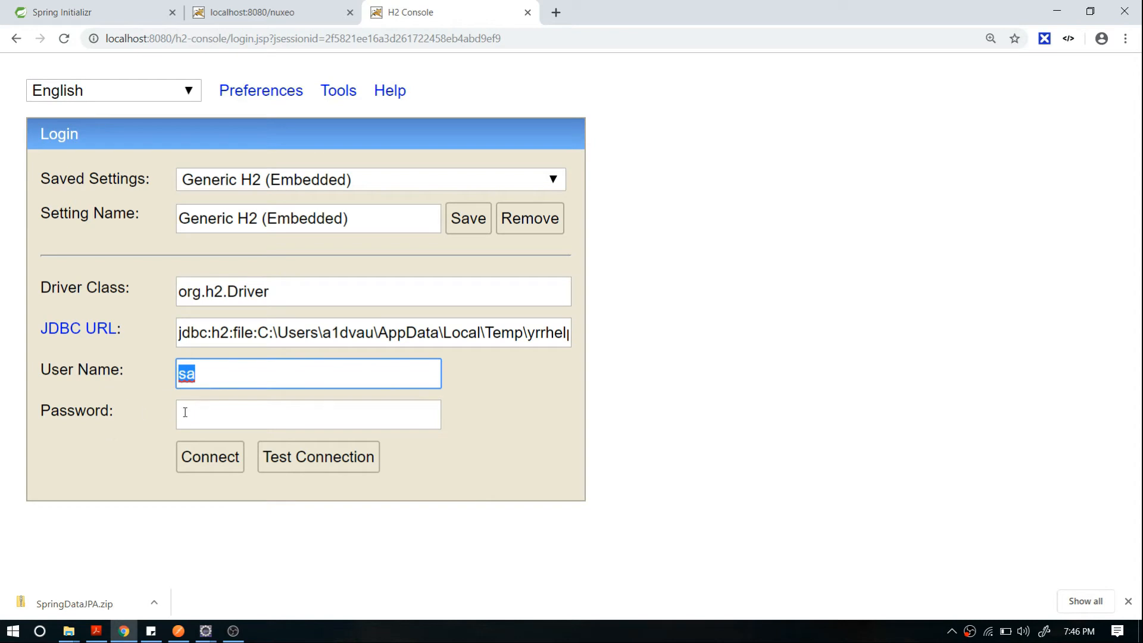
pyautogui.hotkey('alt', 'Tab')
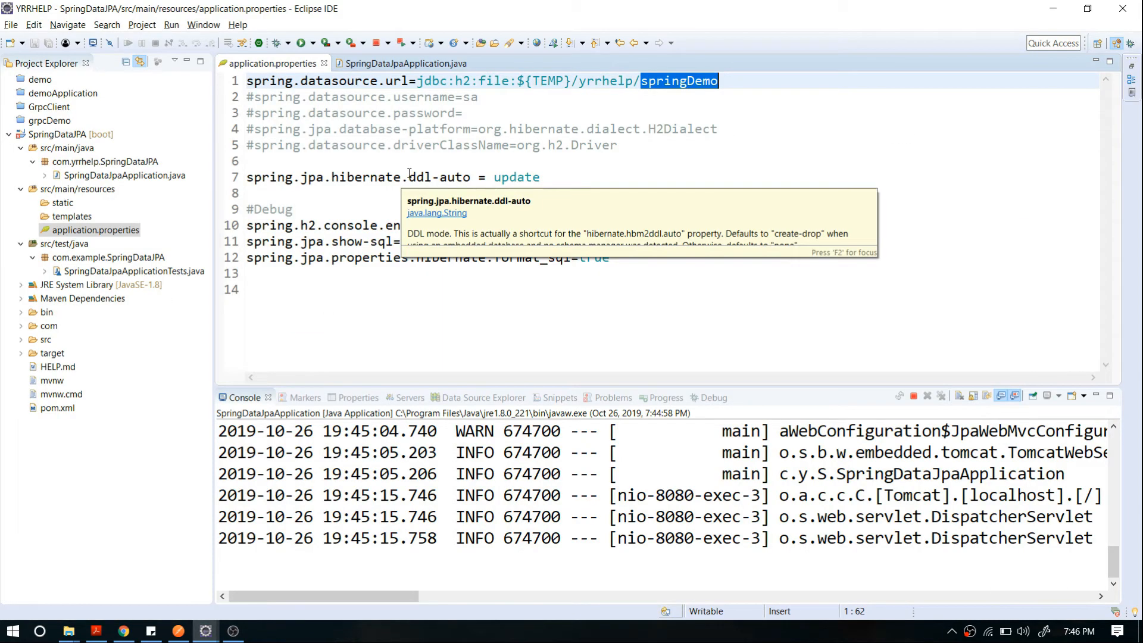
pyautogui.hotkey('alt', 'Tab')
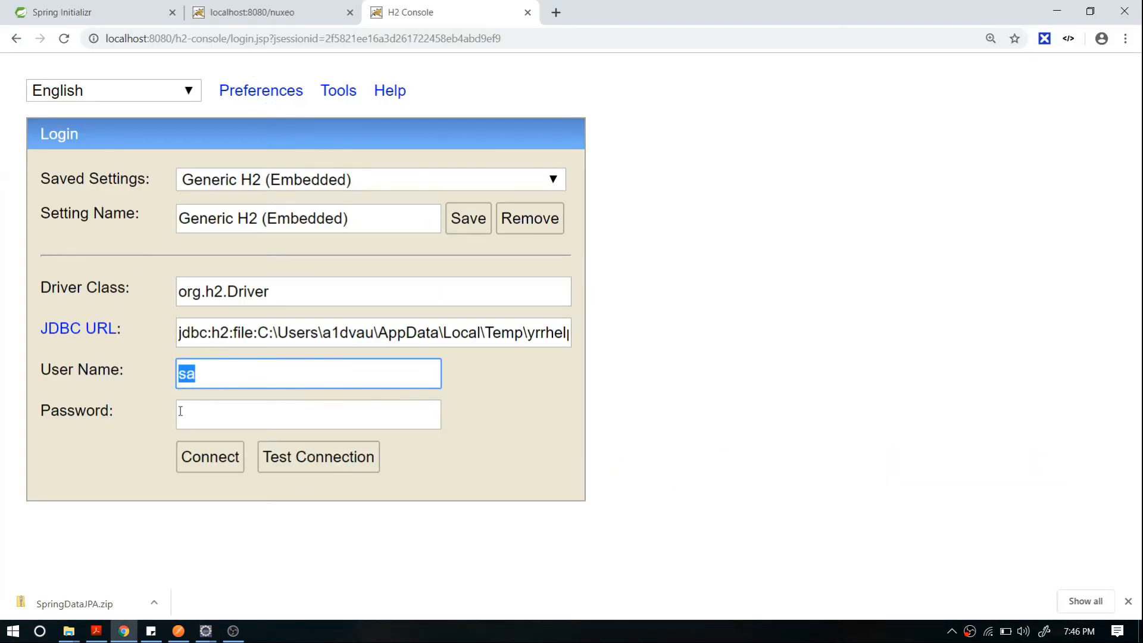
# Test the connection, connect to the springDemo database, and expand the Users entry.
pyautogui.click(319, 457)
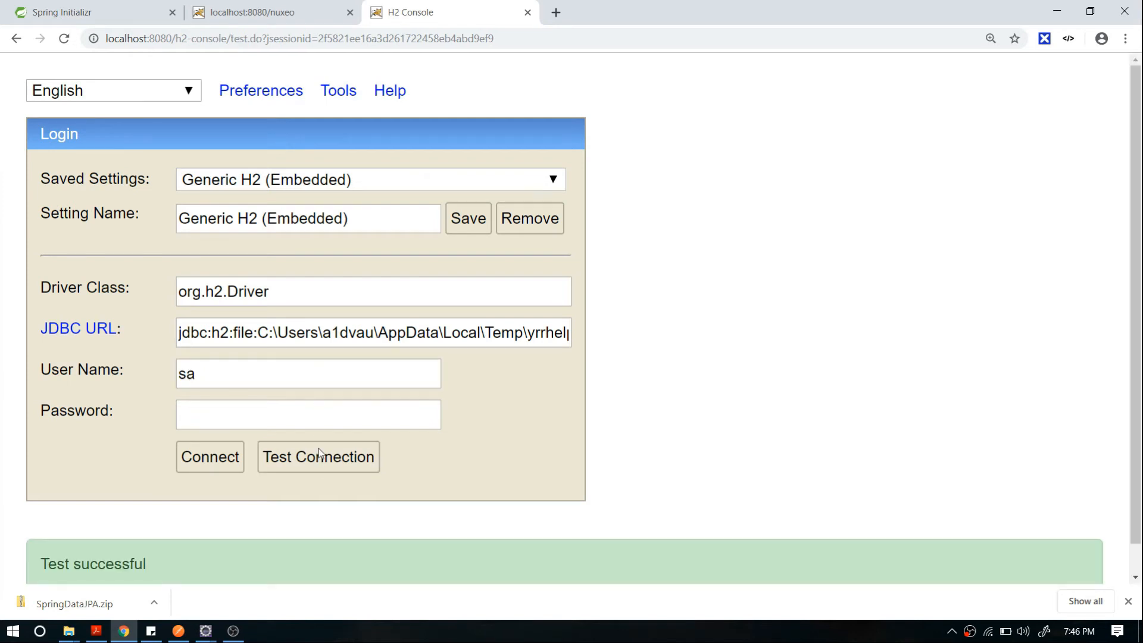
pyautogui.scroll(-1, 319, 451)
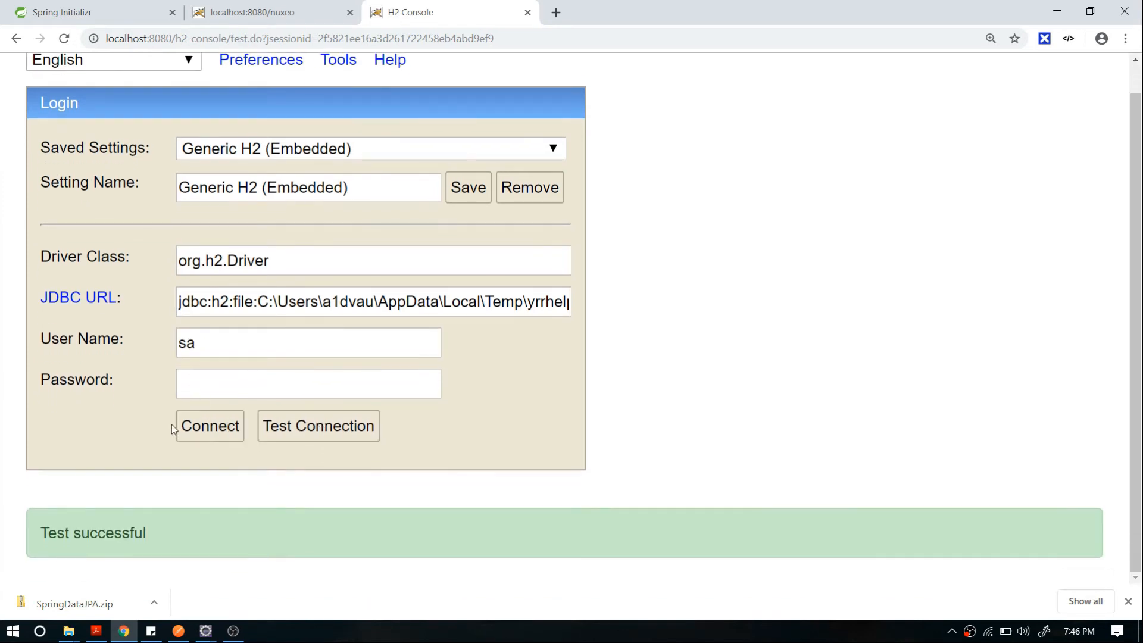
pyautogui.click(213, 426)
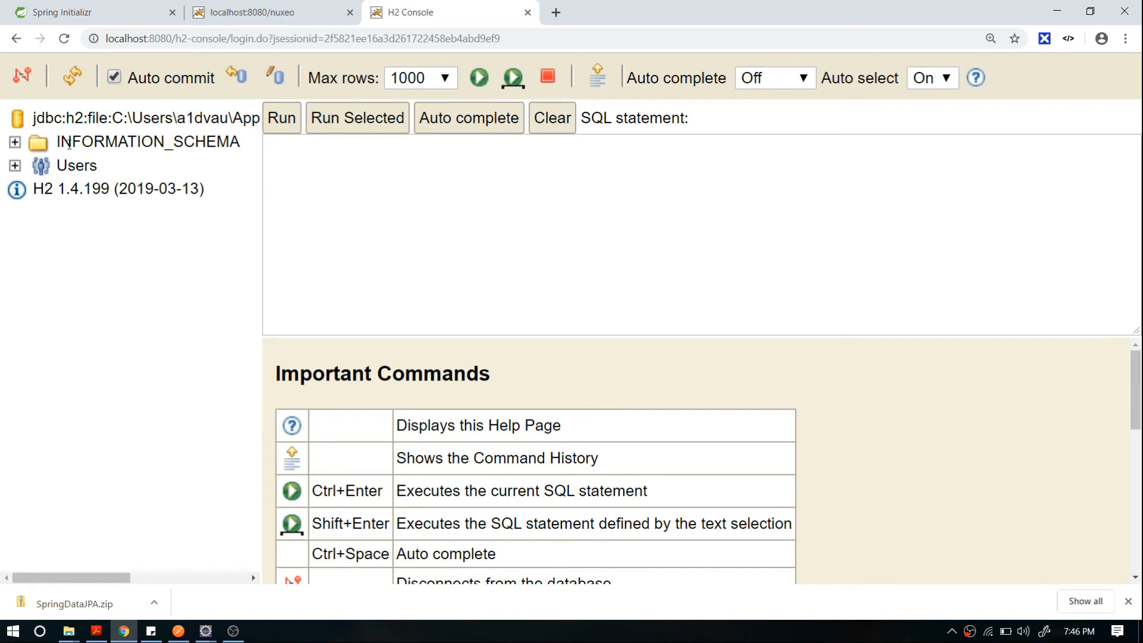
pyautogui.click(15, 165)
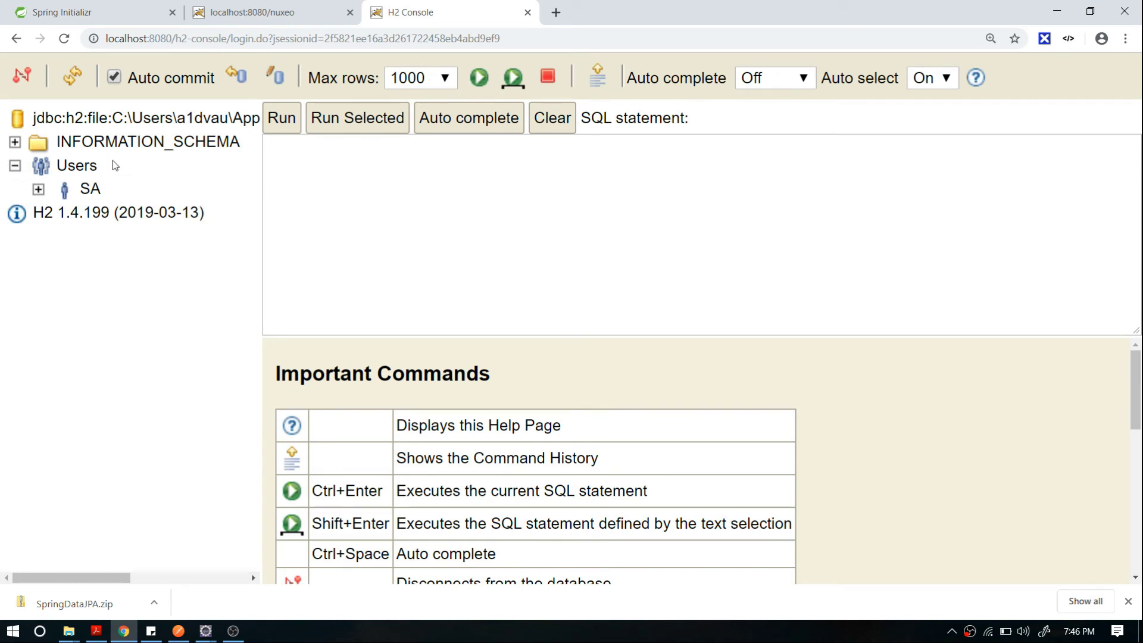
# Expand user SA in the schema tree to reveal its Admin role.
pyautogui.doubleClick(86, 188)
pyautogui.click(39, 189)
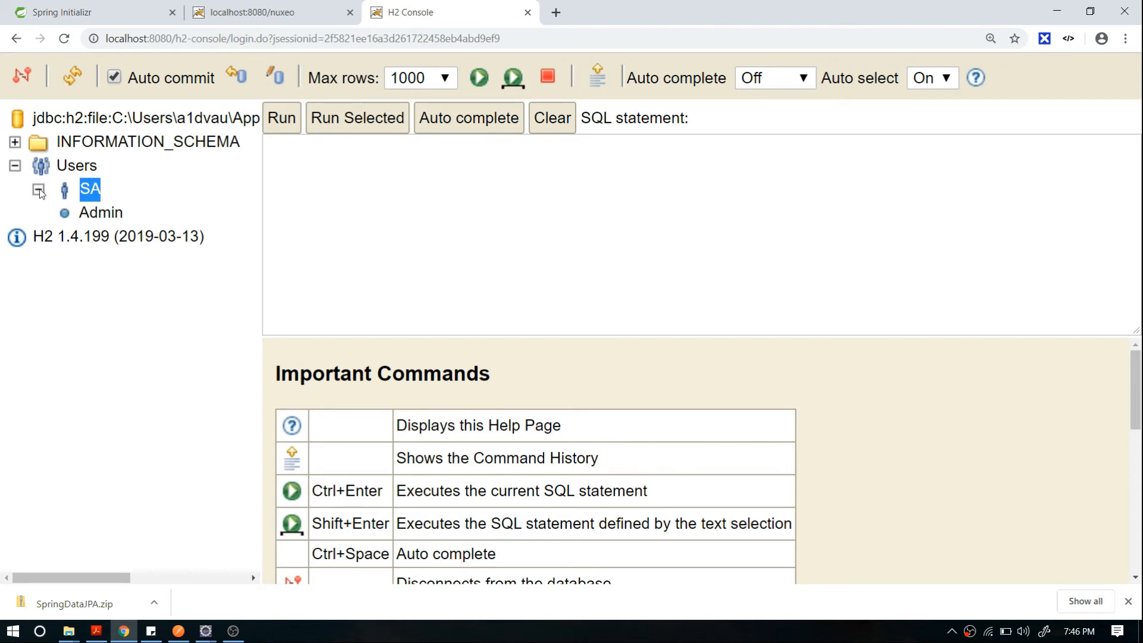
pyautogui.doubleClick(100, 213)
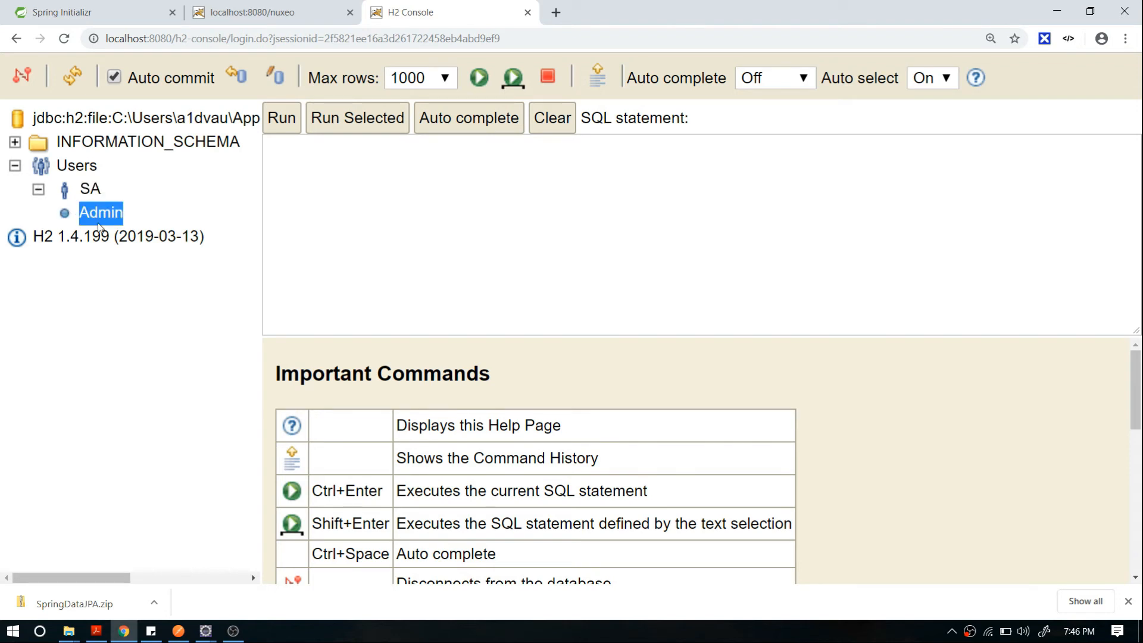
pyautogui.click(107, 188)
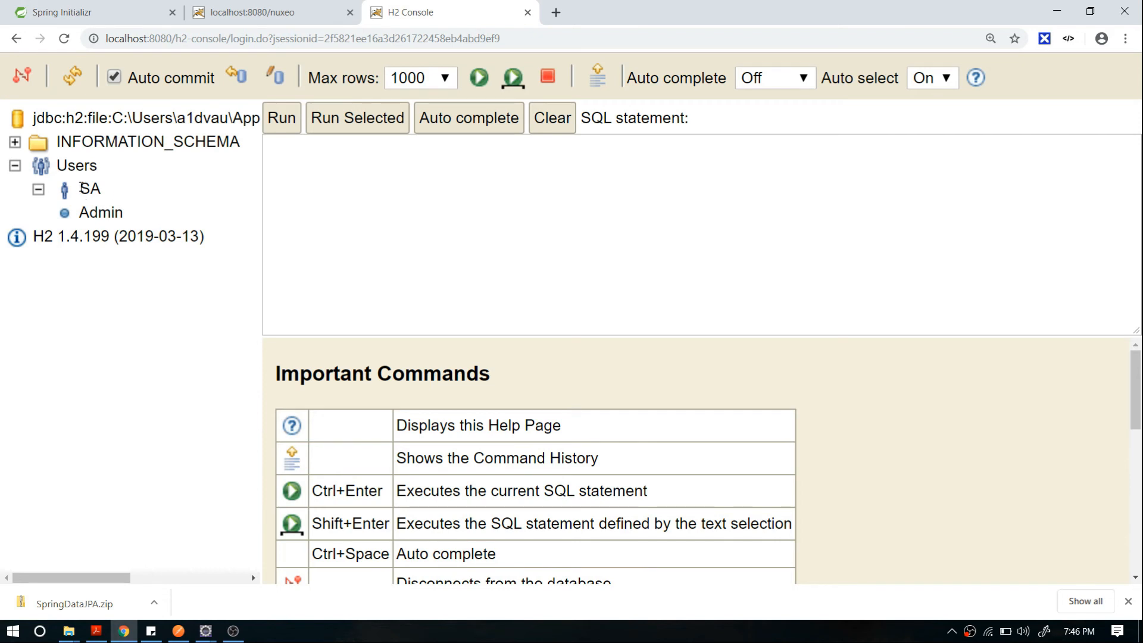
# Switch back to Eclipse and place the caret on an empty line in application.properties.
pyautogui.hotkey('alt', 'Tab')
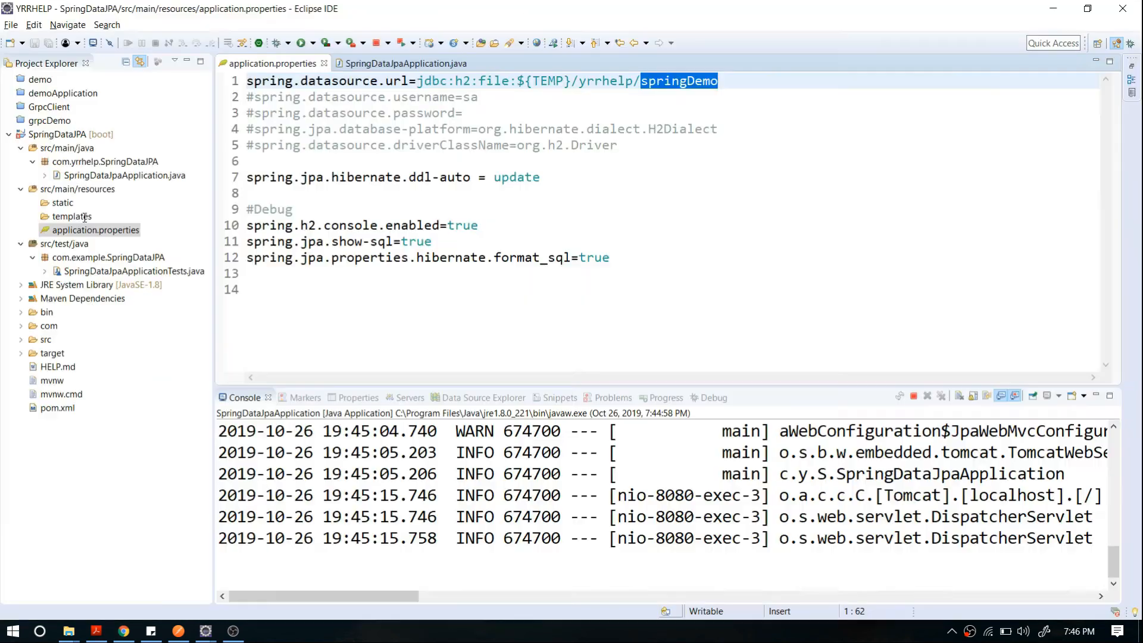
pyautogui.click(314, 193)
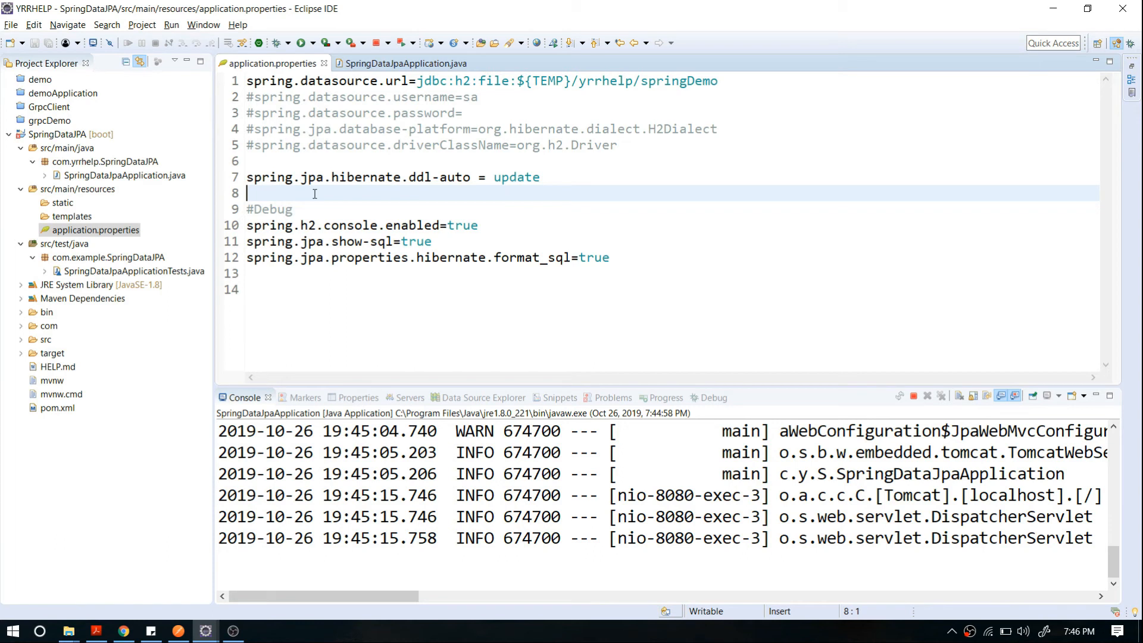